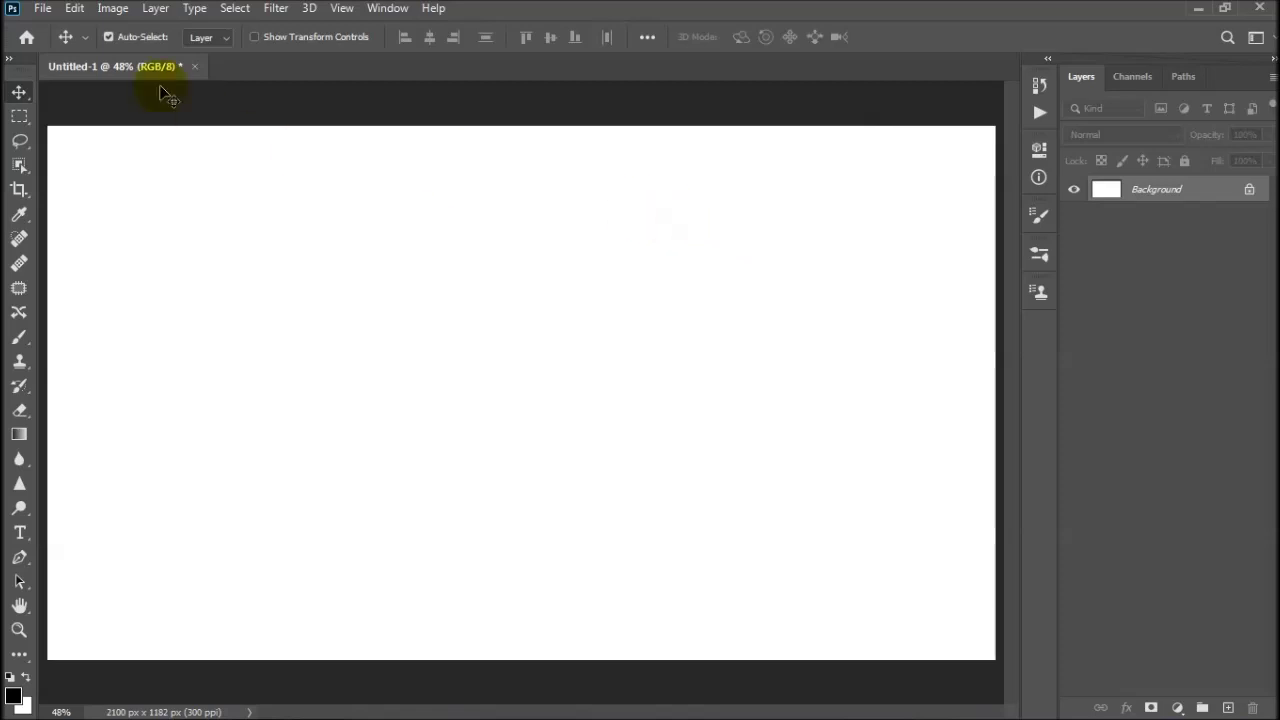
Step: Fill the whole canvas solid black with the Paint Bucket Tool, then pick the Brush Tool
click(19, 655)
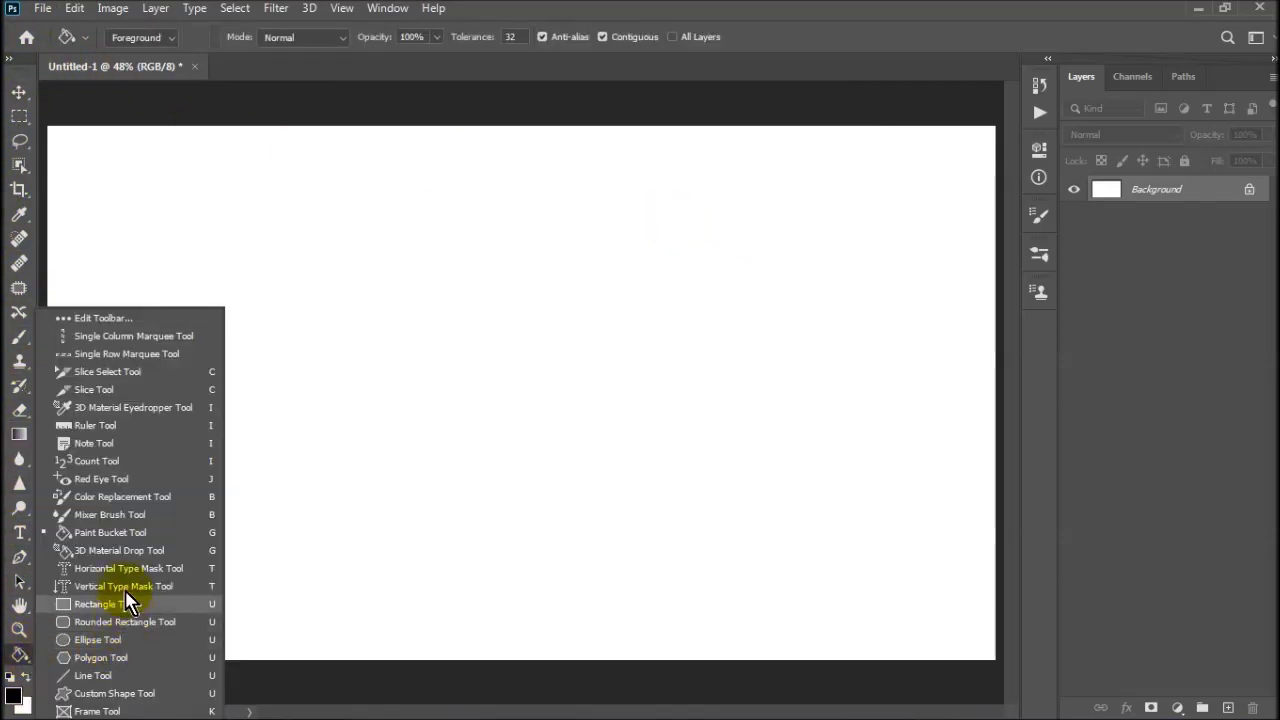
click(197, 531)
click(429, 351)
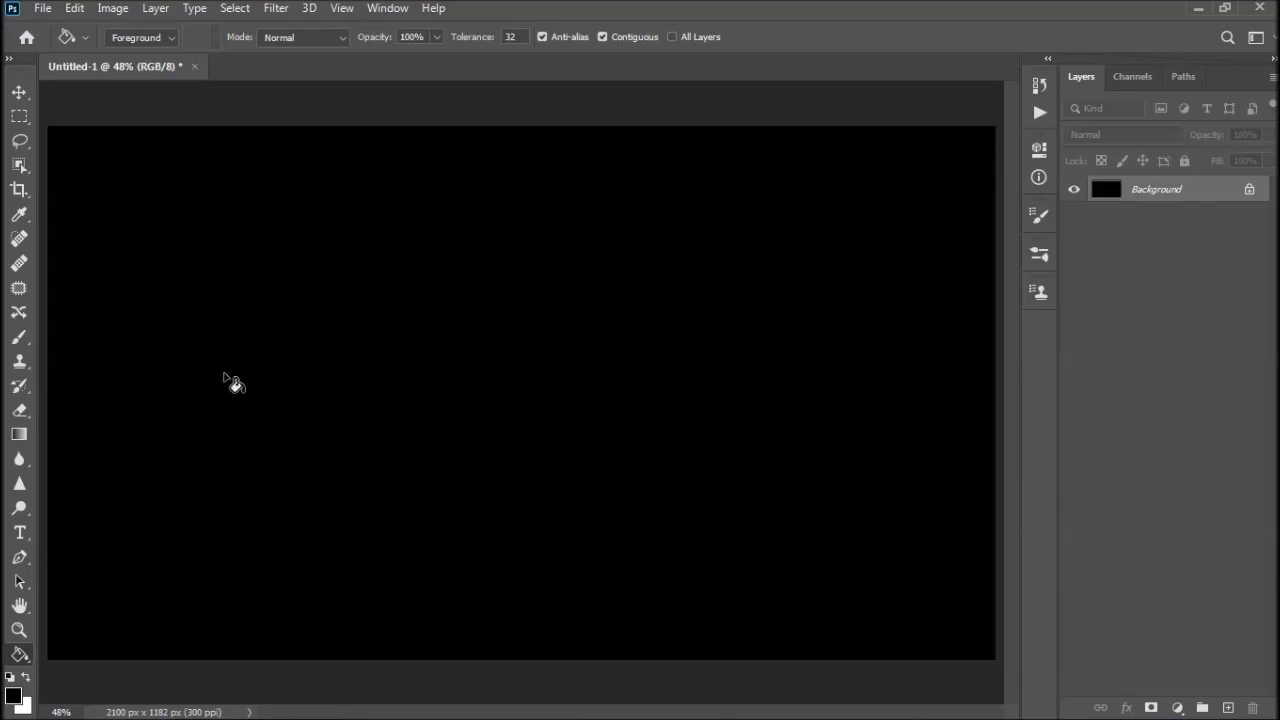
click(21, 342)
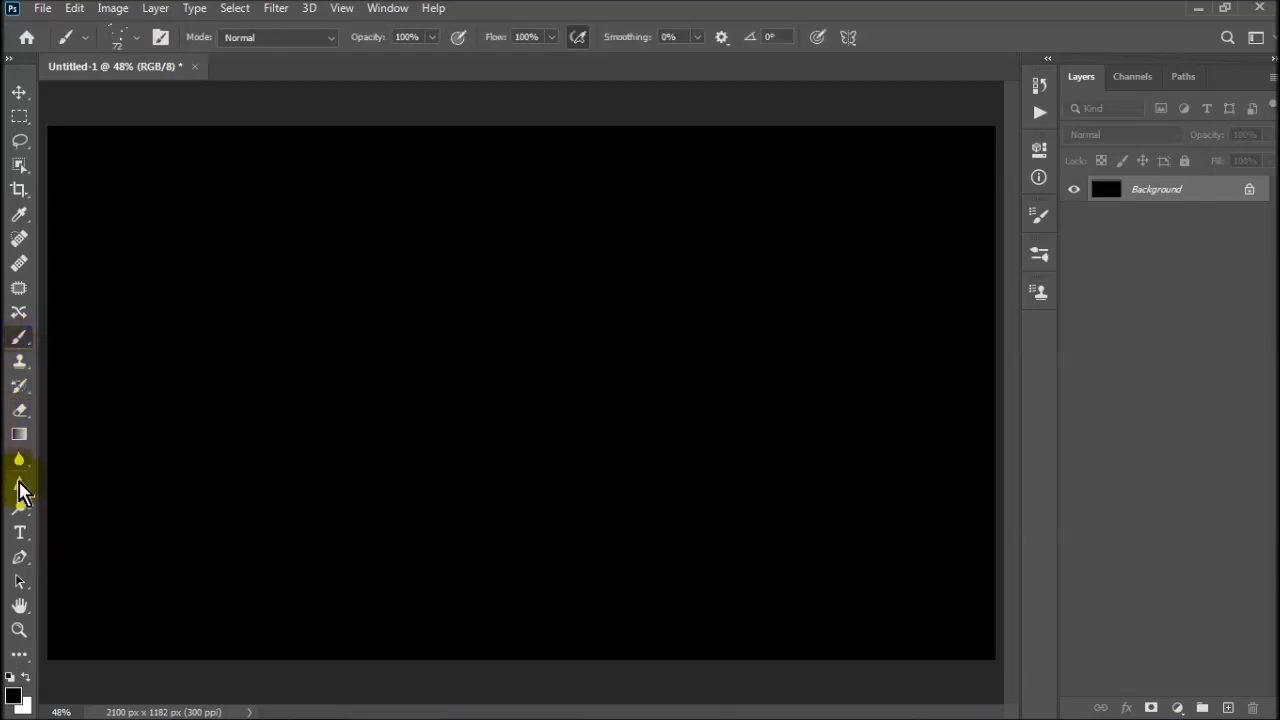
Step: Set white as foreground and make a 61 px spatter brush at 39% spacing
click(27, 679)
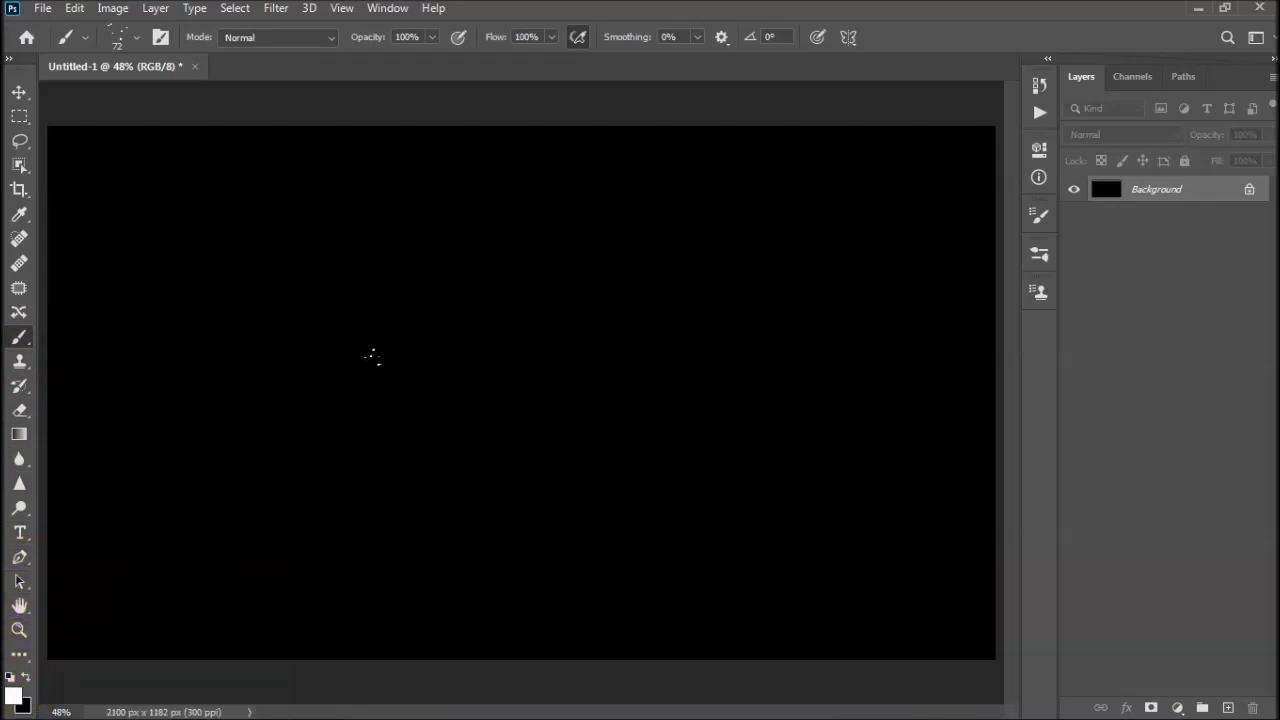
click(160, 37)
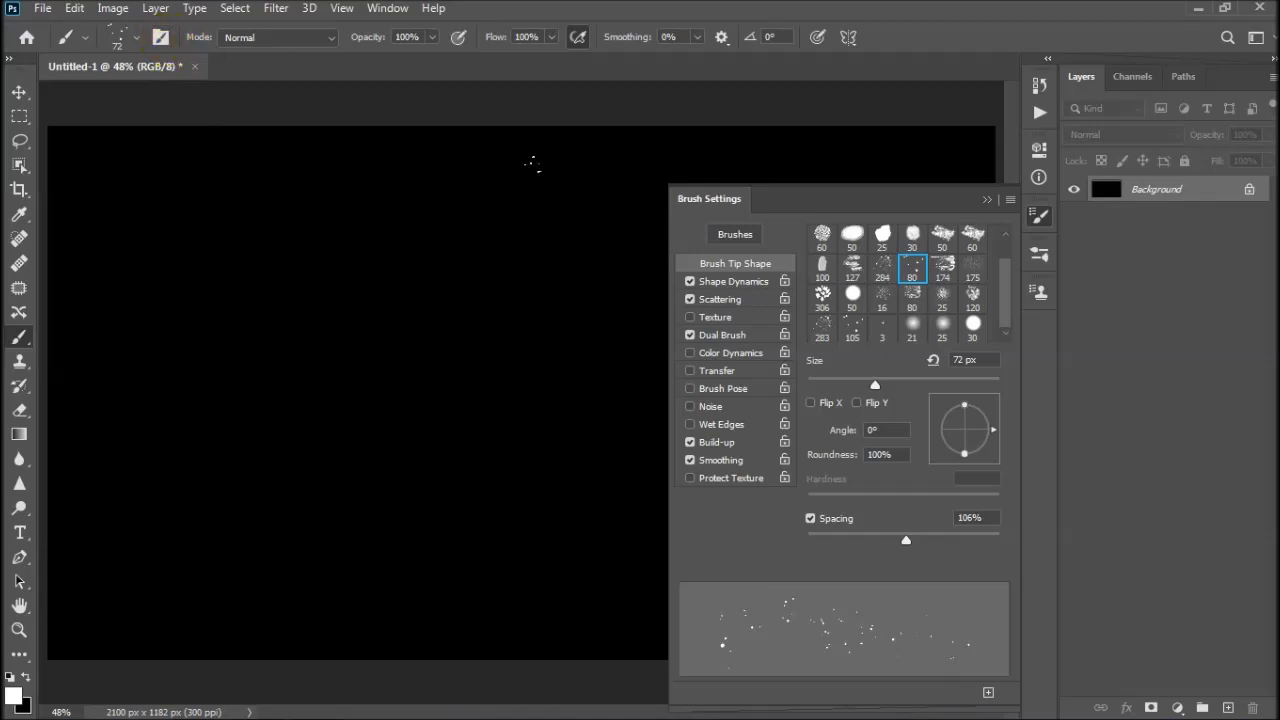
click(852, 328)
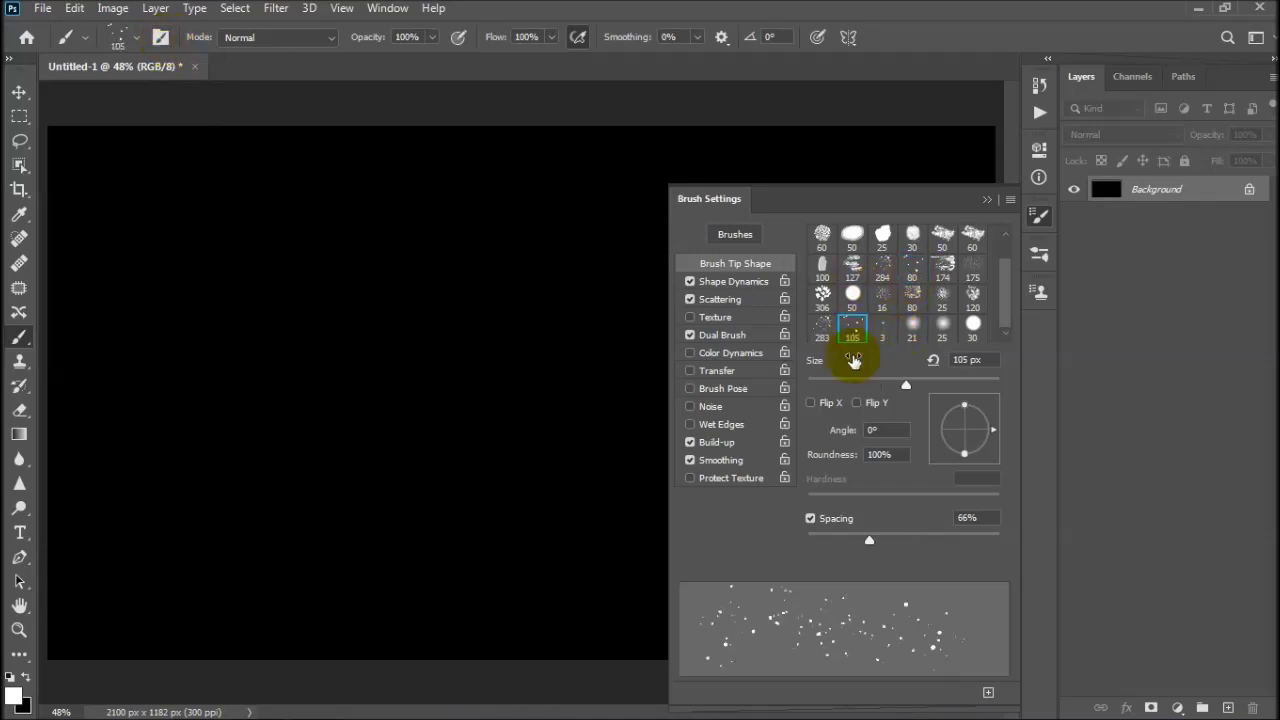
drag(866, 538, 845, 540)
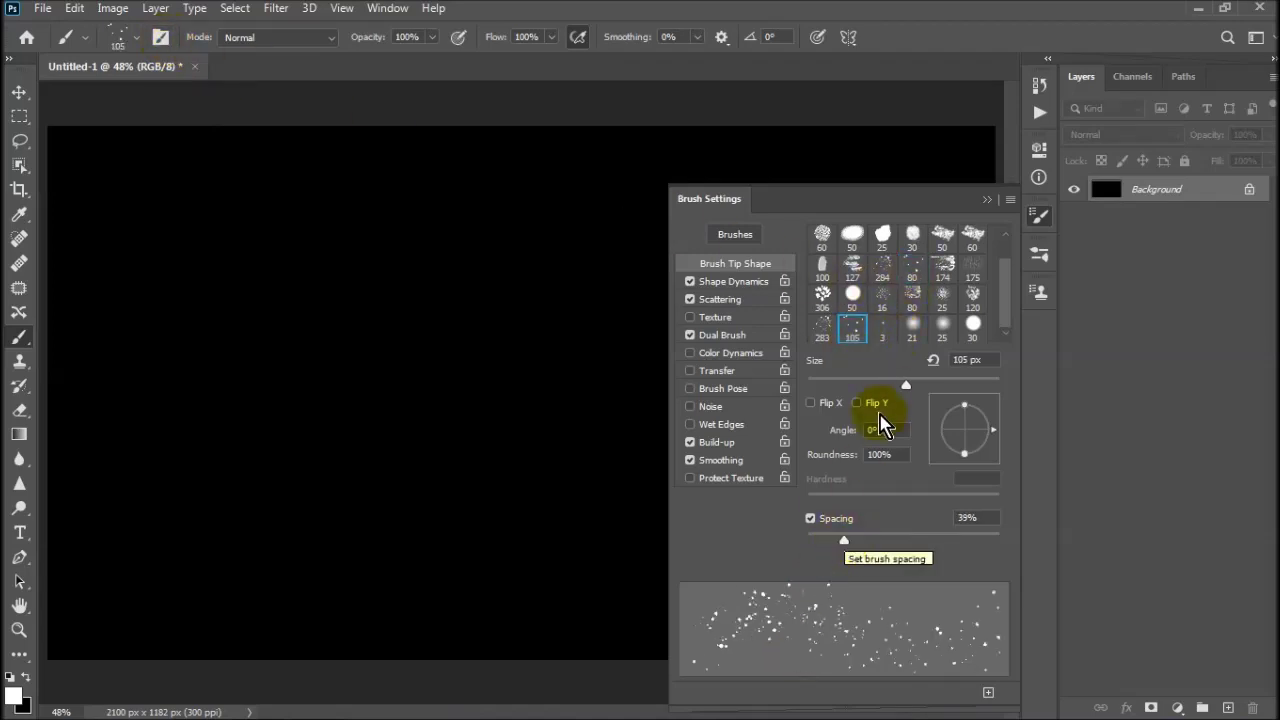
mouse_move(906, 384)
mouse_down()
mouse_move(952, 384)
mouse_move(864, 384)
mouse_up()
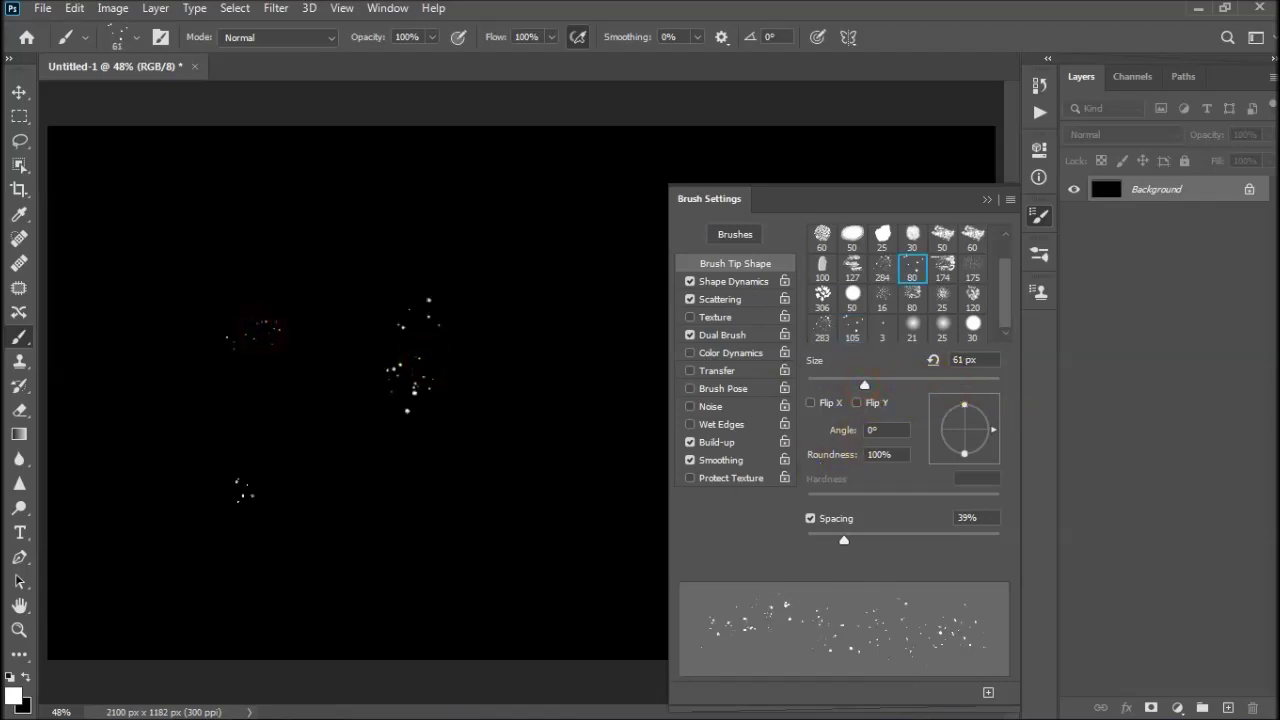
Step: Paint a cluster of white star specks on the left of the canvas
click(417, 554)
click(990, 200)
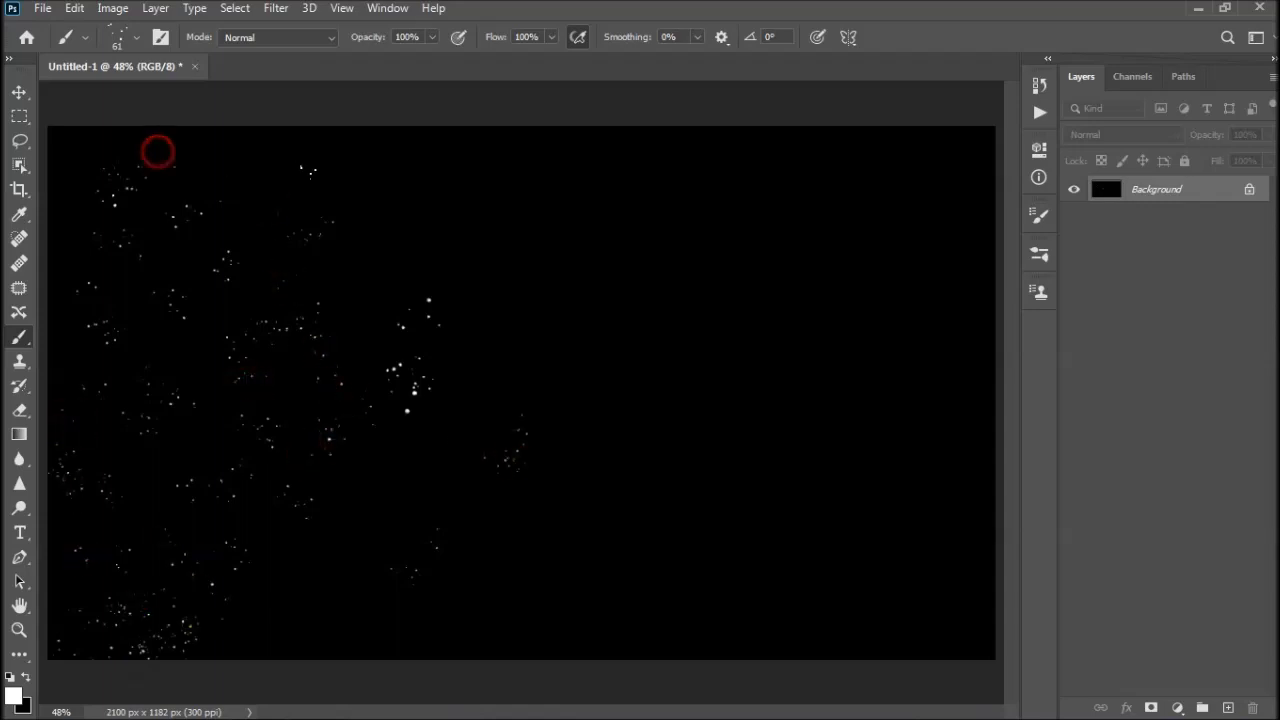
right_click(612, 298)
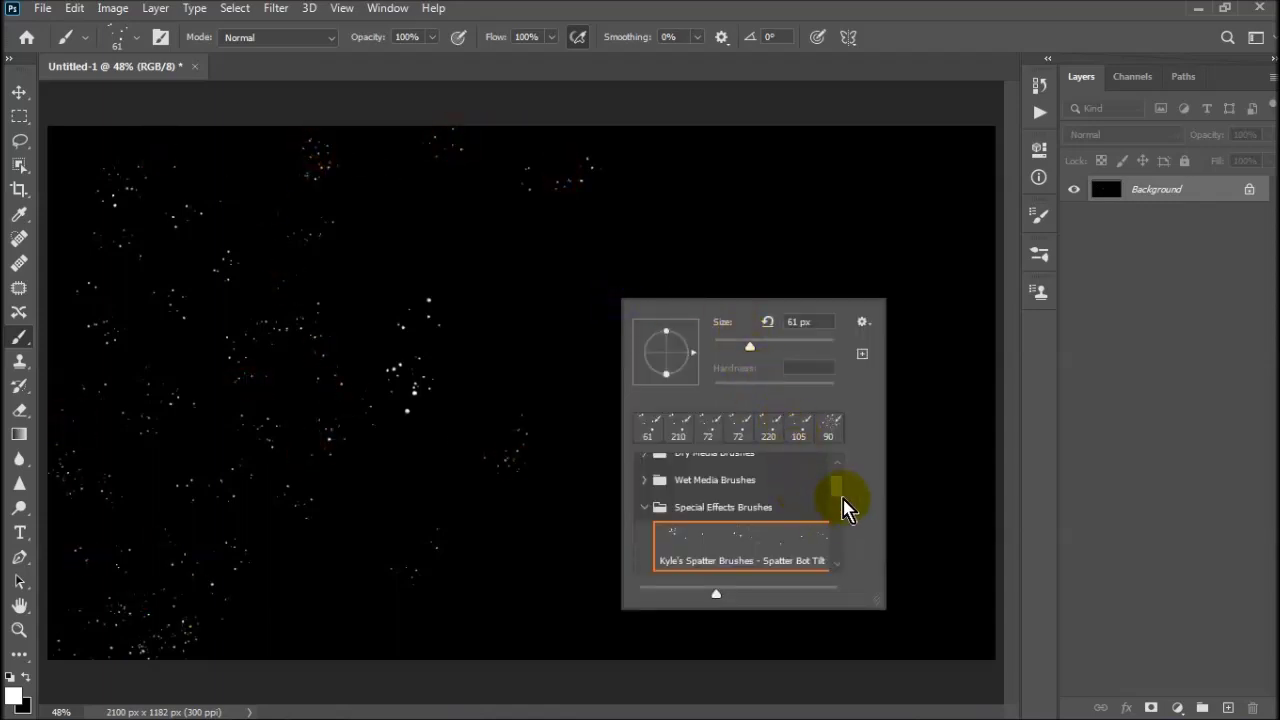
Step: Dab stars with the 105 spatter brush, then switch to the 283 tip at 44% spacing
click(796, 434)
click(537, 387)
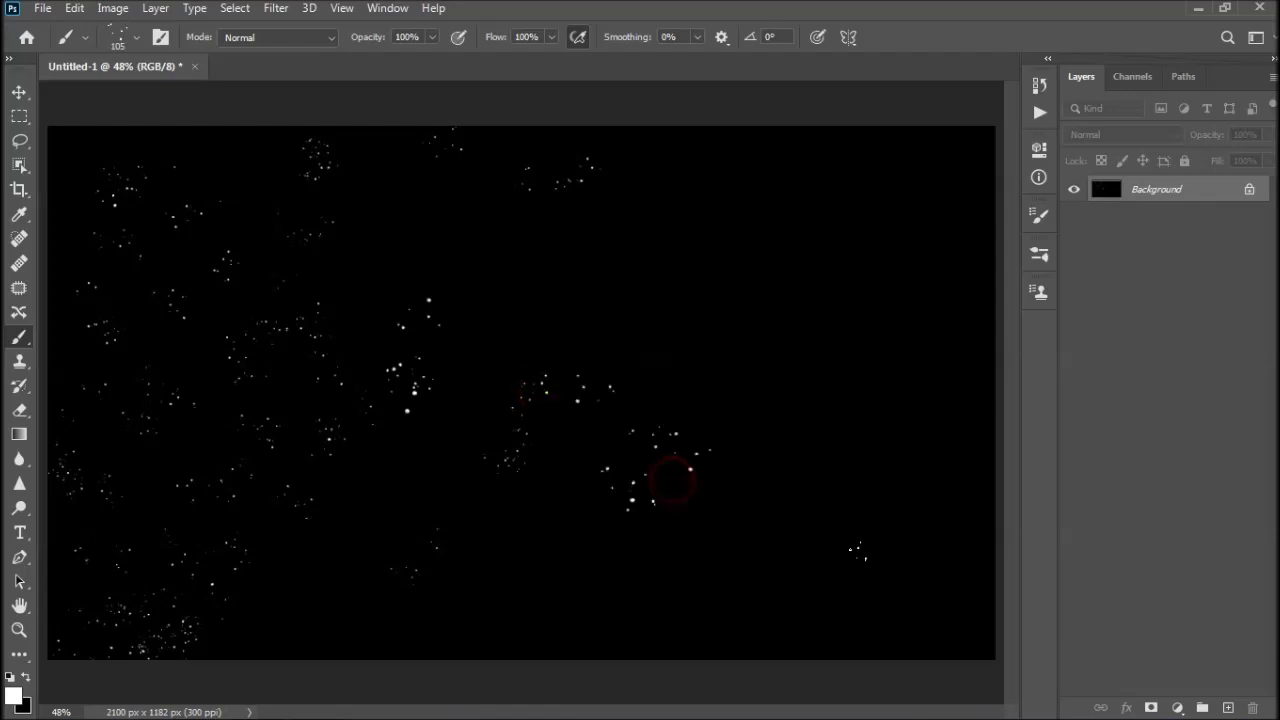
click(162, 37)
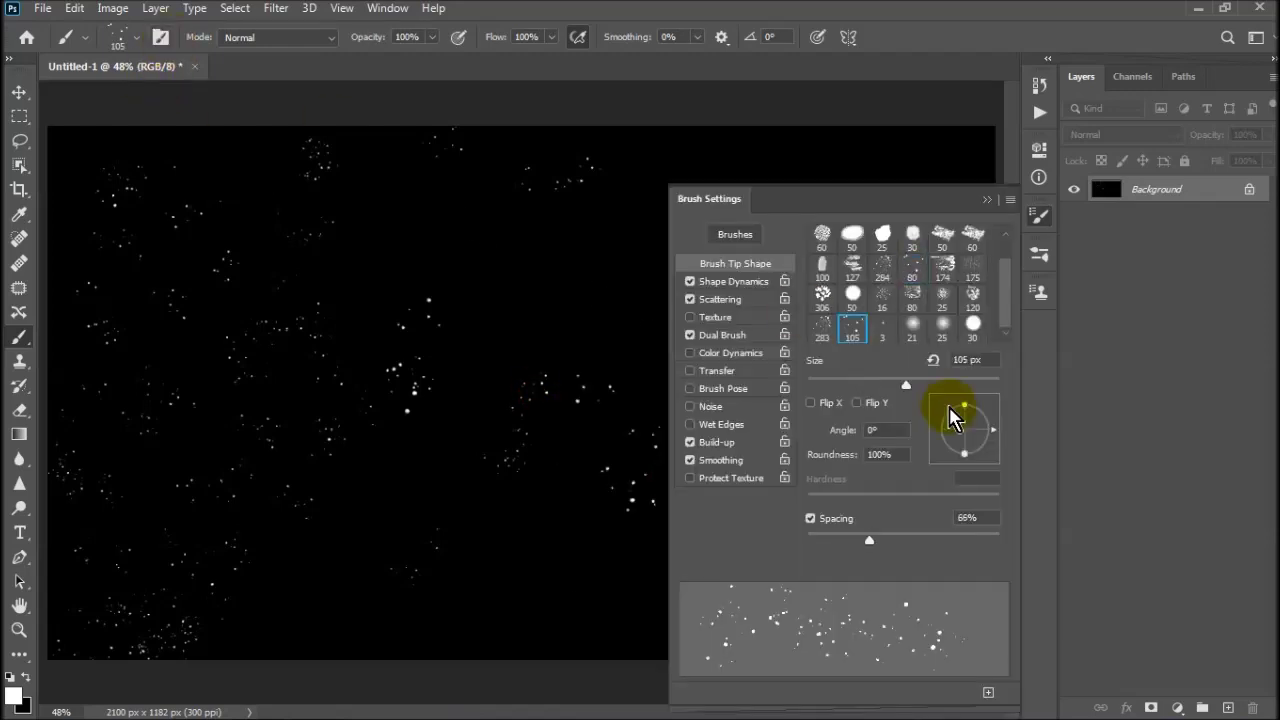
drag(907, 382, 843, 393)
drag(869, 540, 893, 540)
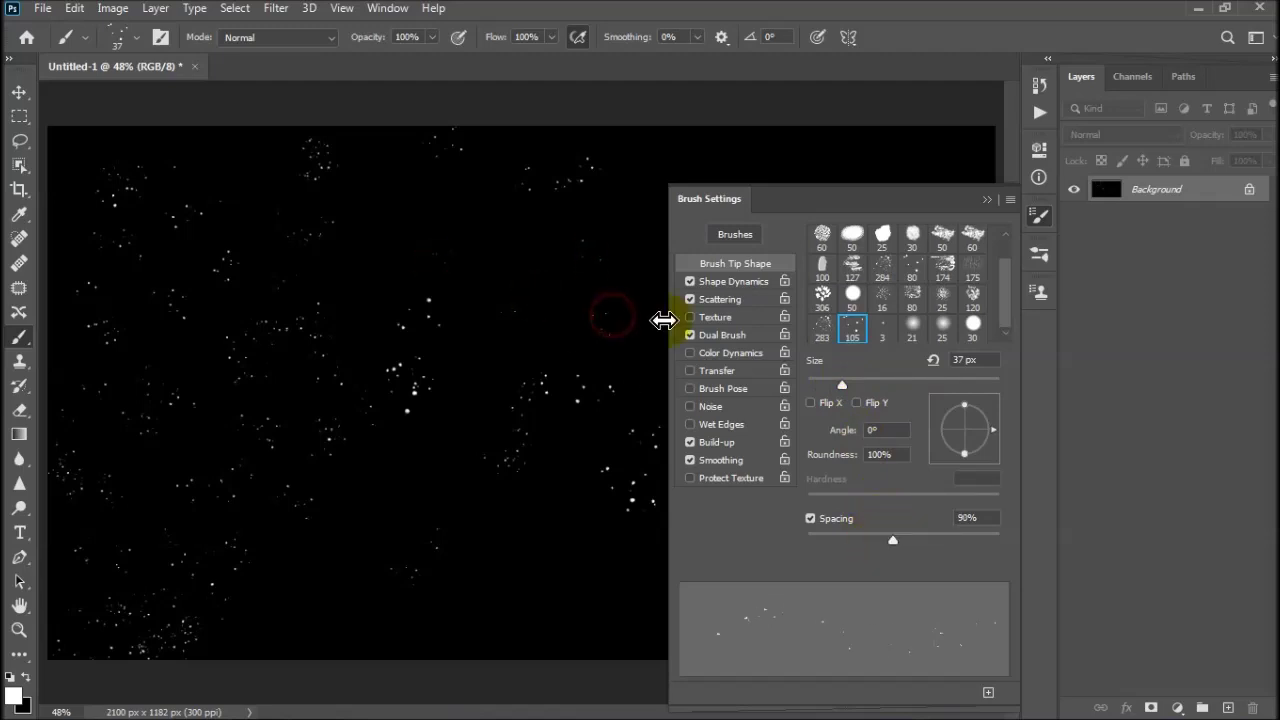
click(822, 325)
drag(886, 543, 849, 540)
Step: Paint larger star clusters across the lower, left, upper right and top areas
click(477, 591)
click(338, 634)
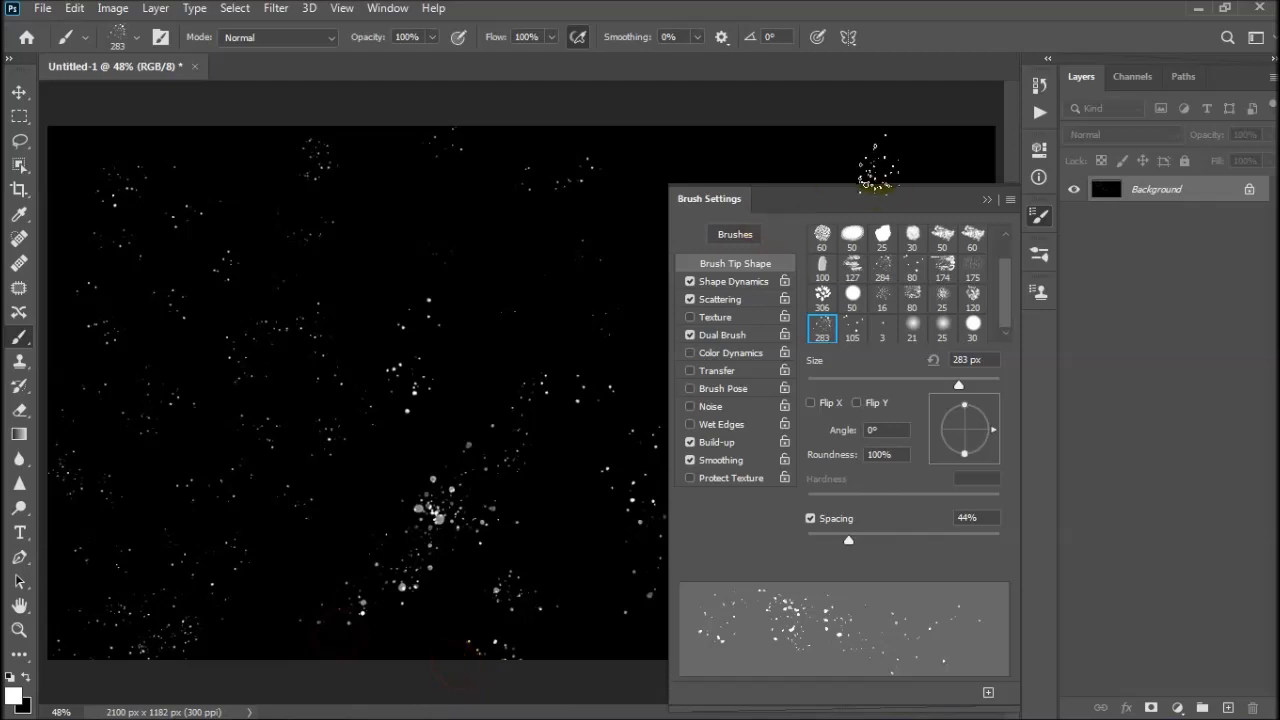
click(1040, 215)
mouse_move(986, 200)
mouse_down()
mouse_move(966, 411)
mouse_move(993, 360)
mouse_move(782, 448)
mouse_move(694, 166)
mouse_move(486, 233)
mouse_move(493, 357)
mouse_up()
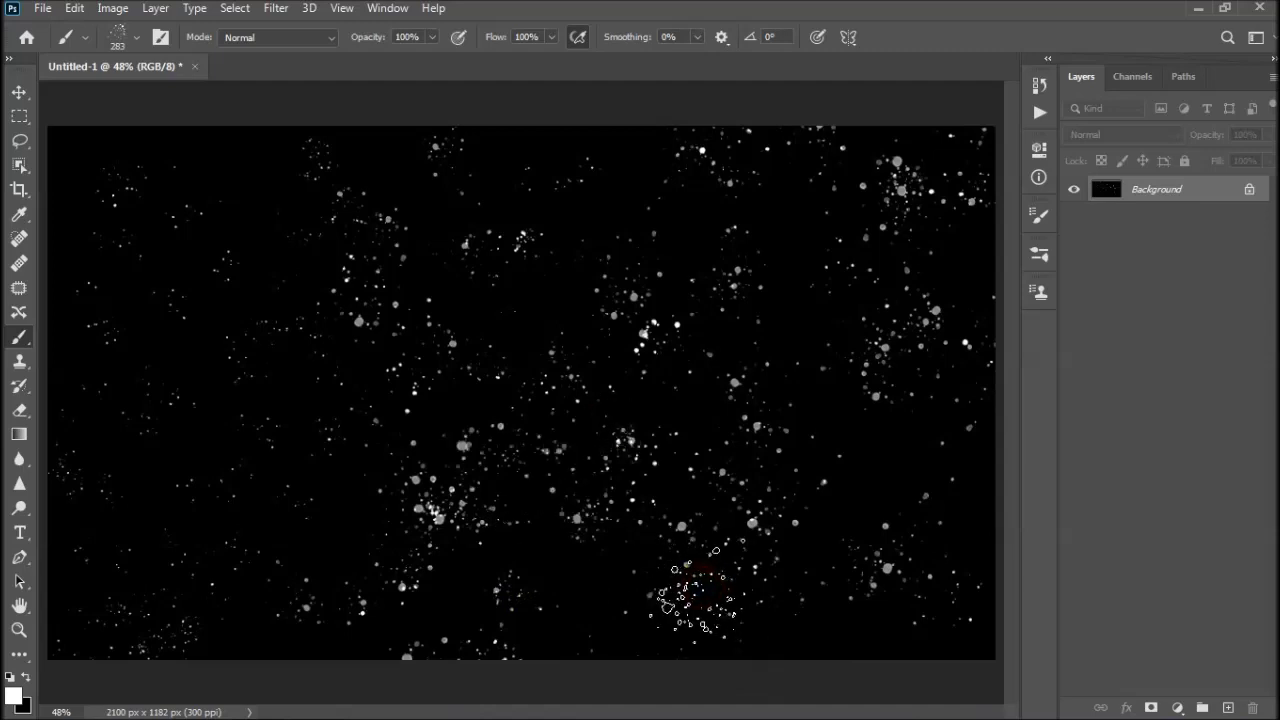
mouse_move(640, 620)
mouse_down()
mouse_move(400, 585)
mouse_move(52, 100)
mouse_move(65, 130)
mouse_move(250, 142)
mouse_move(173, 479)
mouse_move(897, 455)
mouse_up()
click(643, 160)
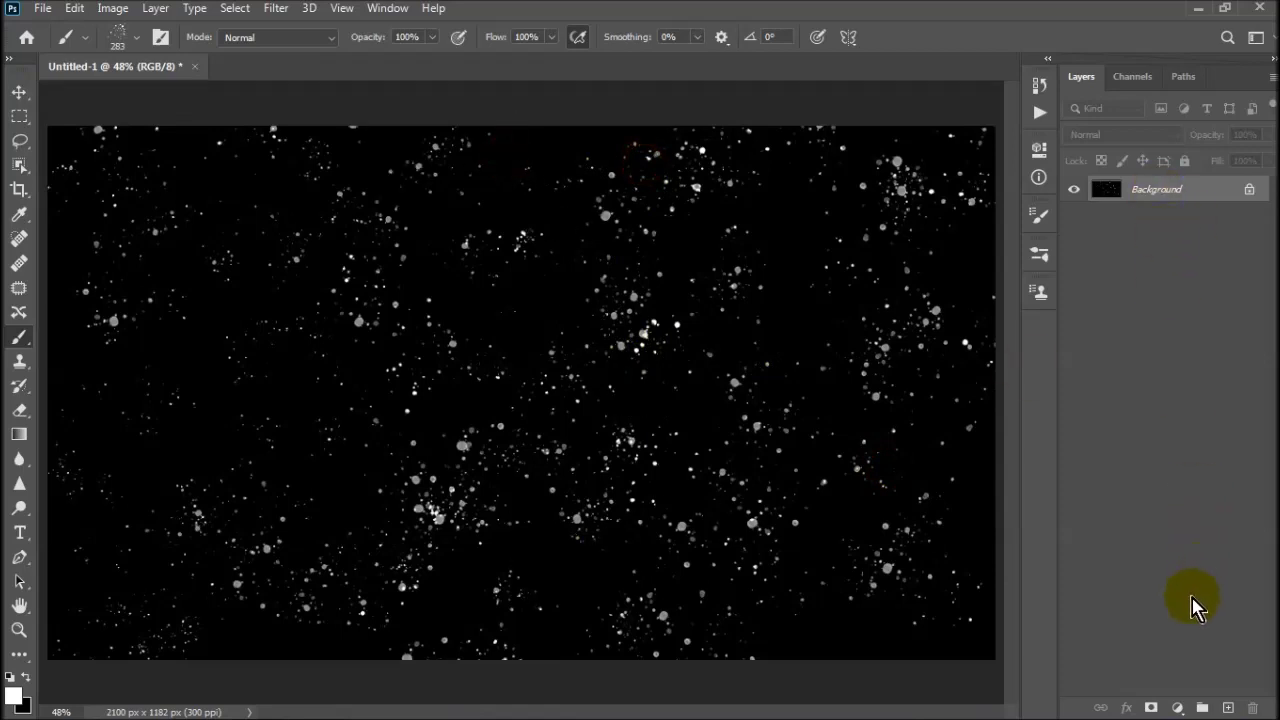
Step: Add a Brightness/Contrast adjustment layer with Brightness -150 and Contrast 100
click(1177, 707)
click(1178, 442)
drag(908, 252, 835, 258)
drag(908, 294, 992, 294)
drag(834, 258, 818, 260)
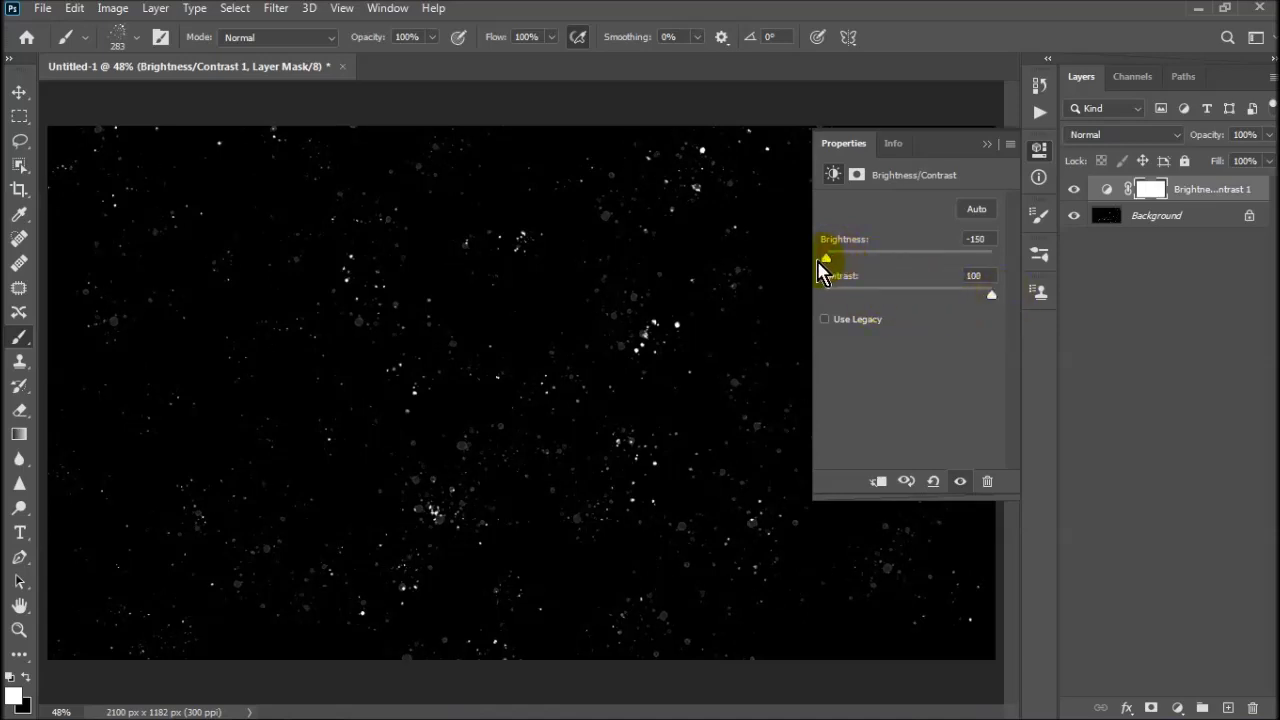
click(987, 143)
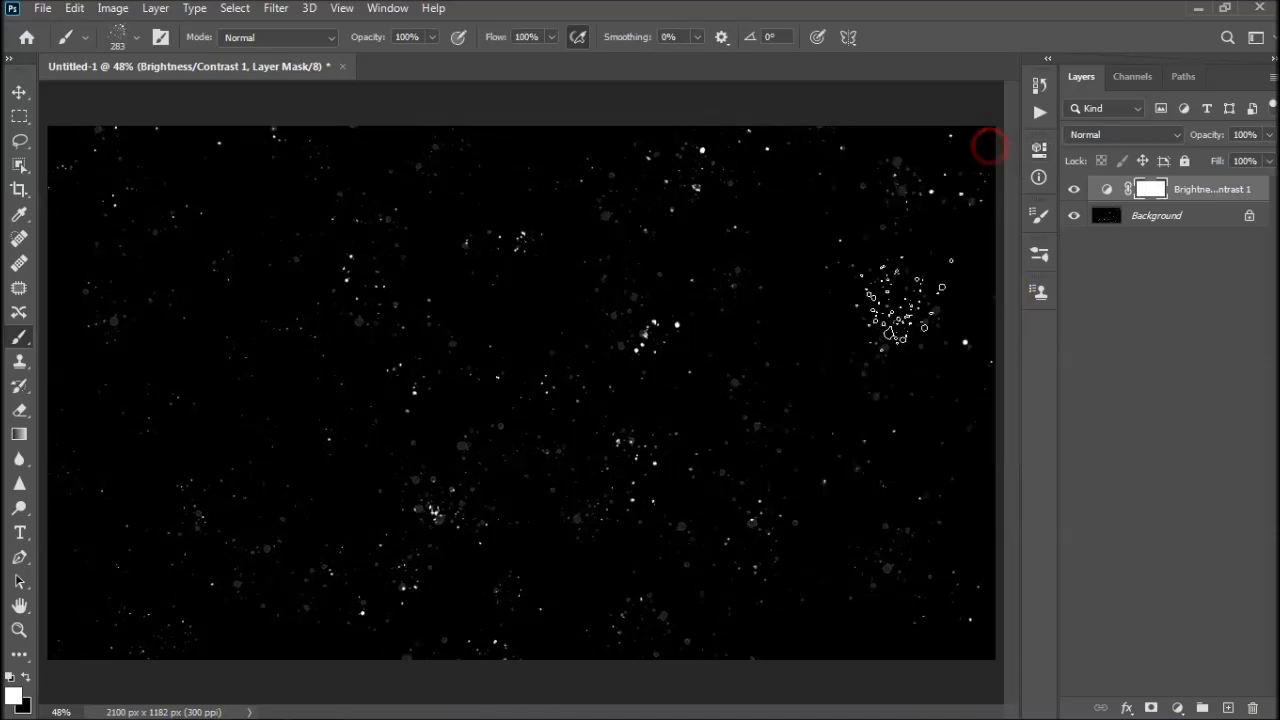
drag(793, 467, 234, 374)
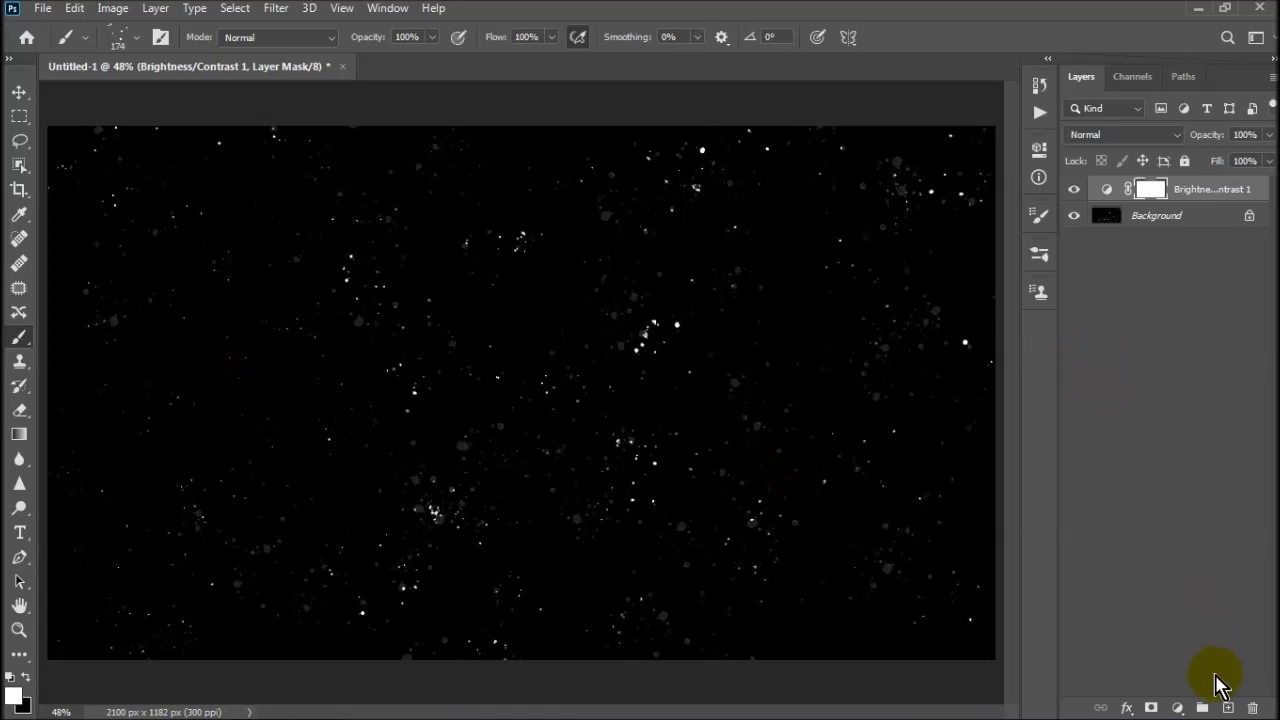
Step: Add a Levels adjustment layer with input levels 22, 1.00 and 198
click(1177, 708)
click(1198, 455)
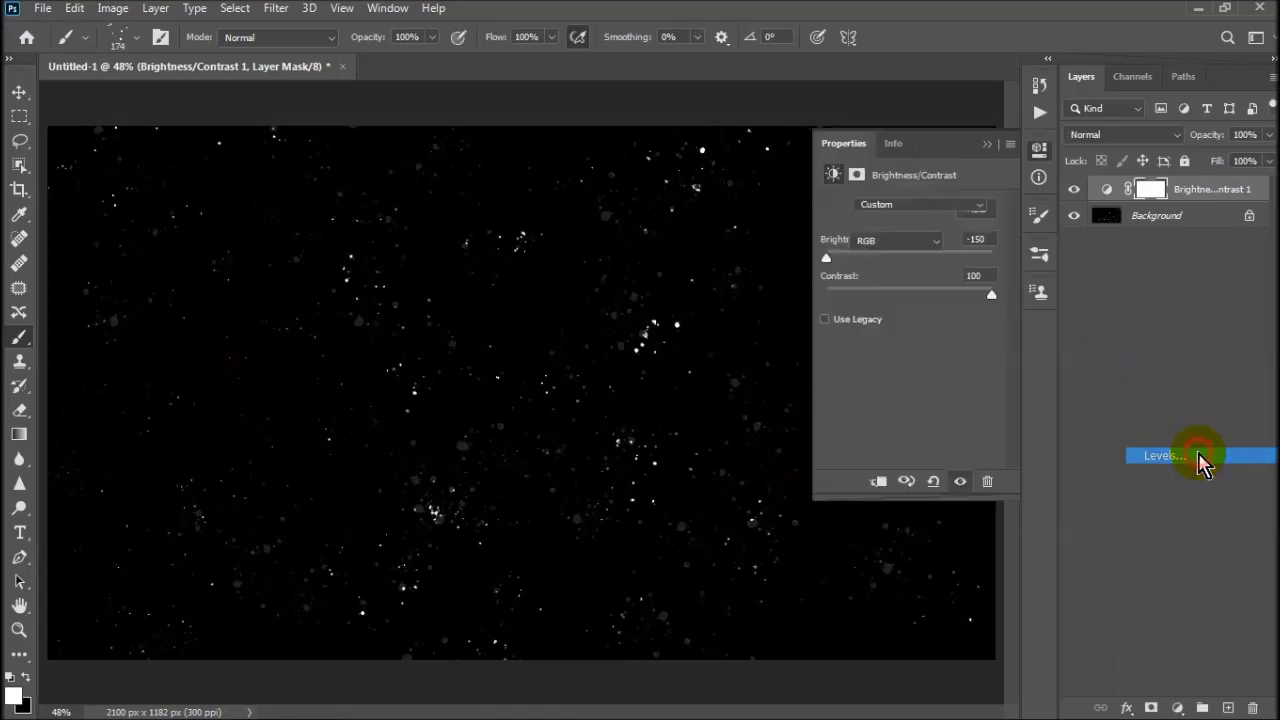
drag(866, 350, 878, 350)
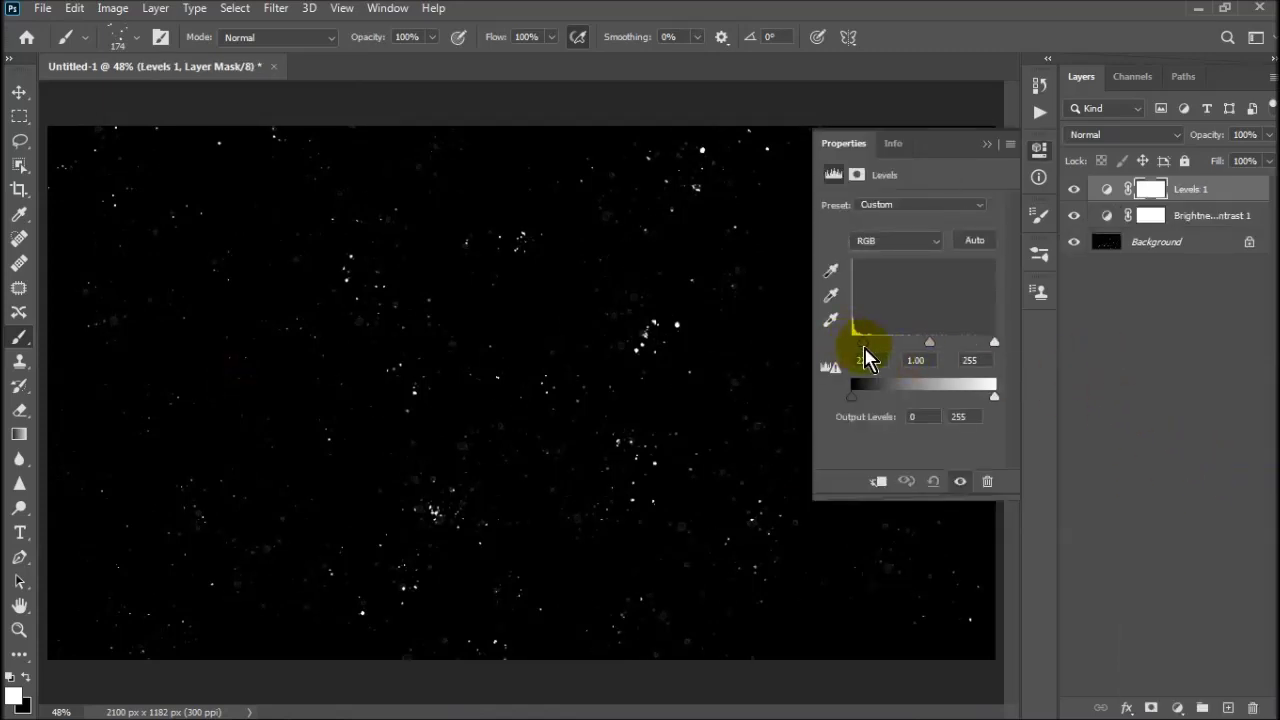
drag(997, 352, 966, 349)
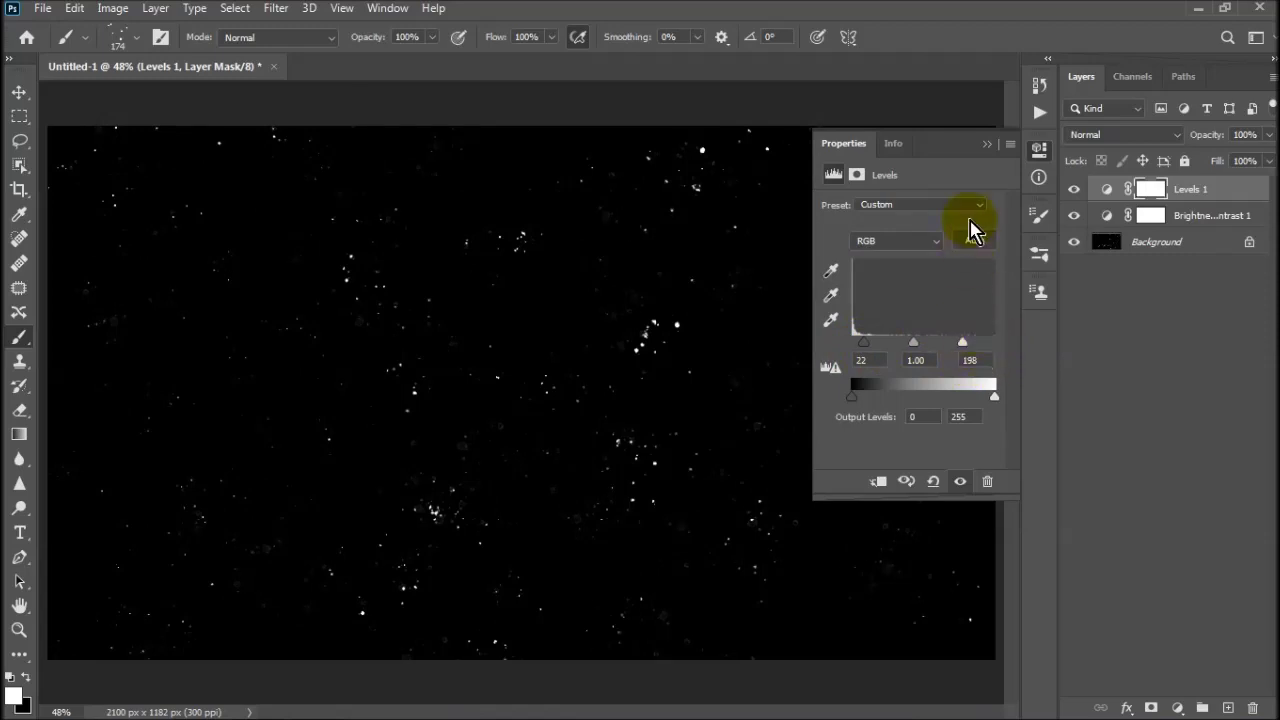
click(988, 144)
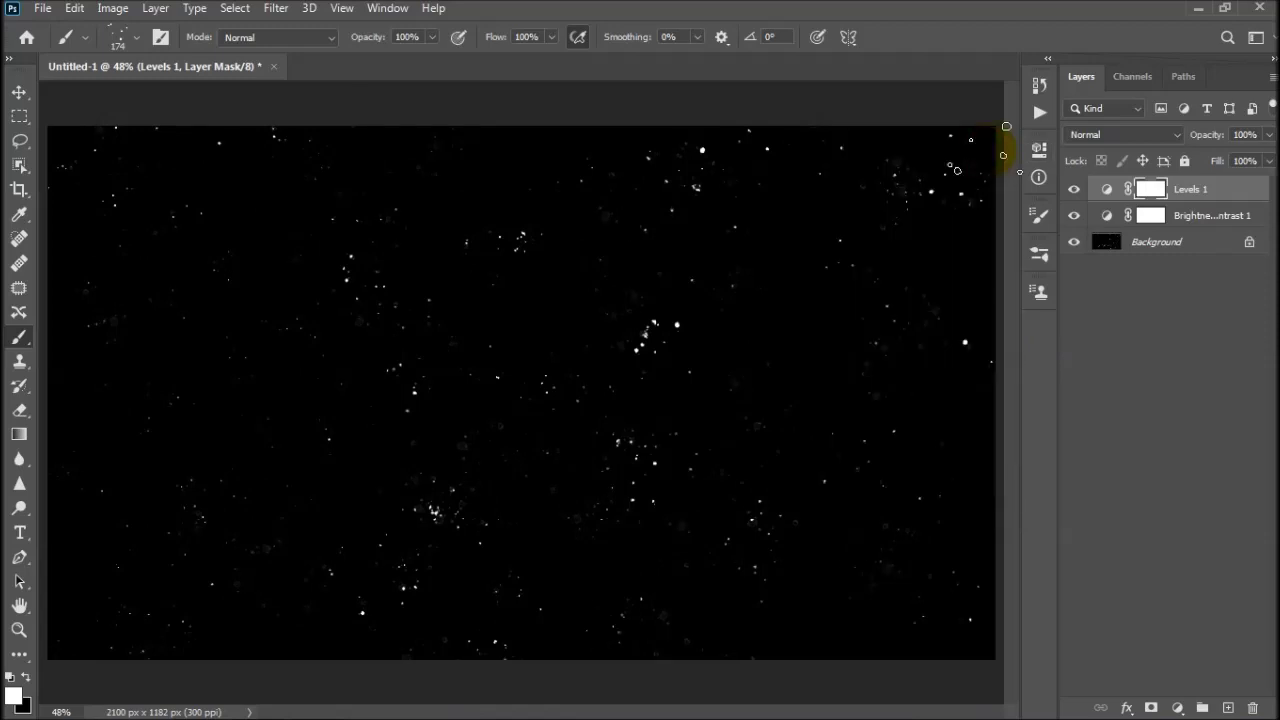
click(1178, 708)
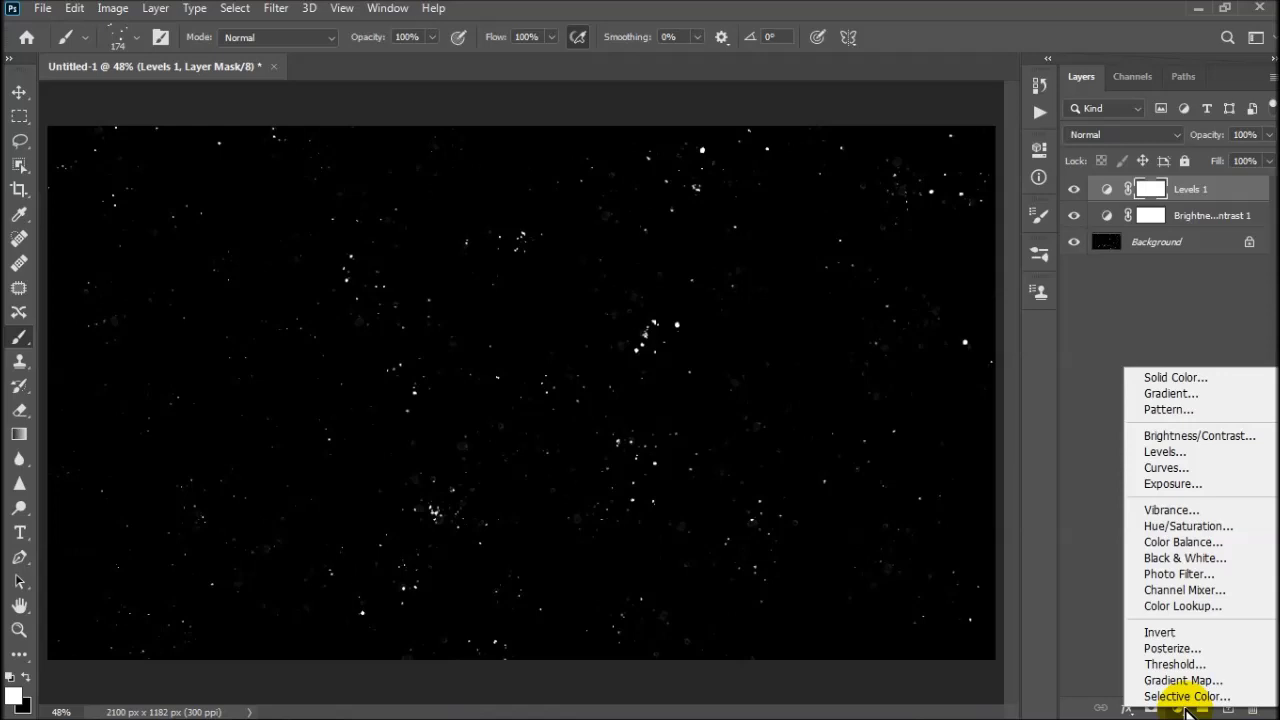
Step: Add a Gradient Fill layer using a Blues preset and set its blend mode to Multiply
click(1183, 392)
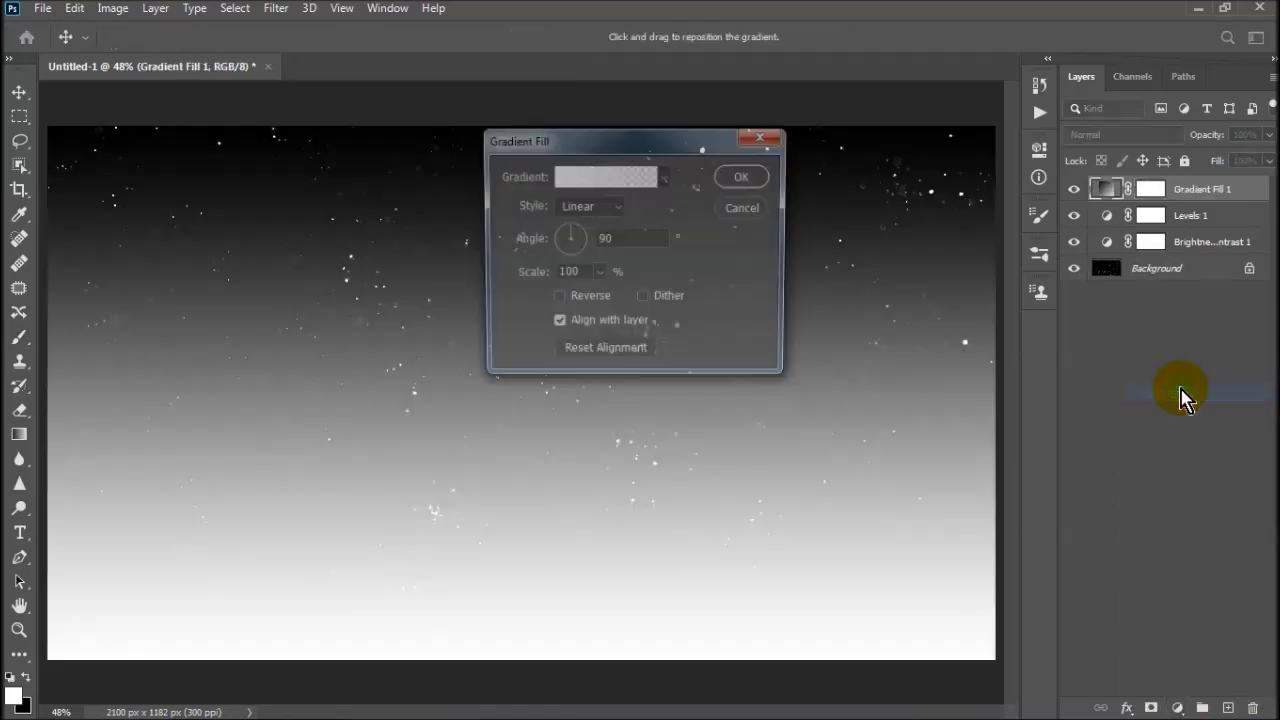
click(589, 180)
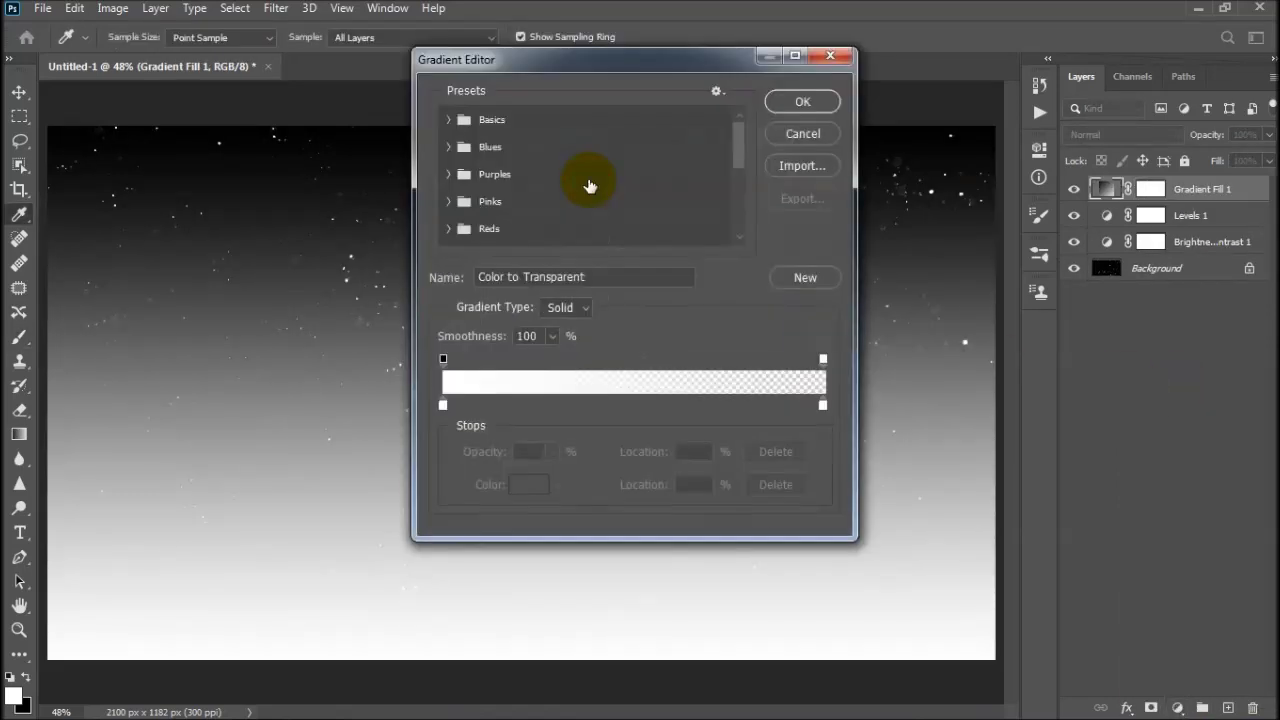
click(448, 119)
click(452, 179)
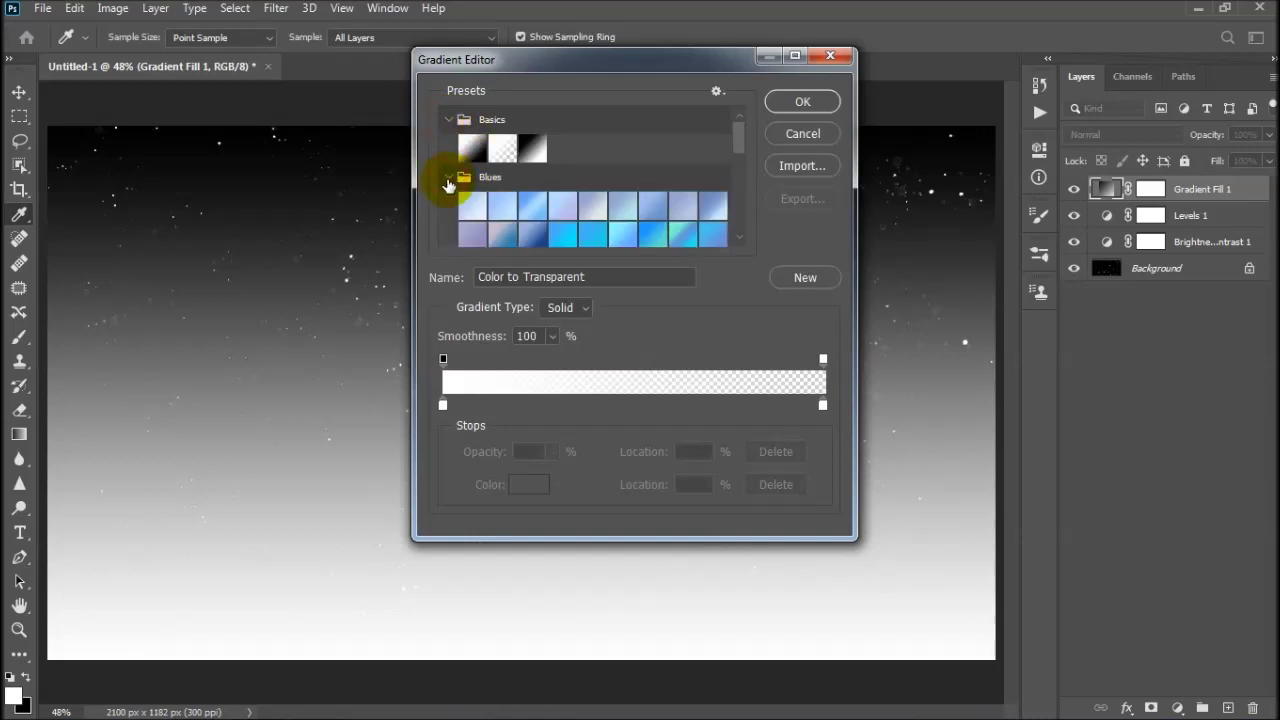
click(503, 232)
click(798, 103)
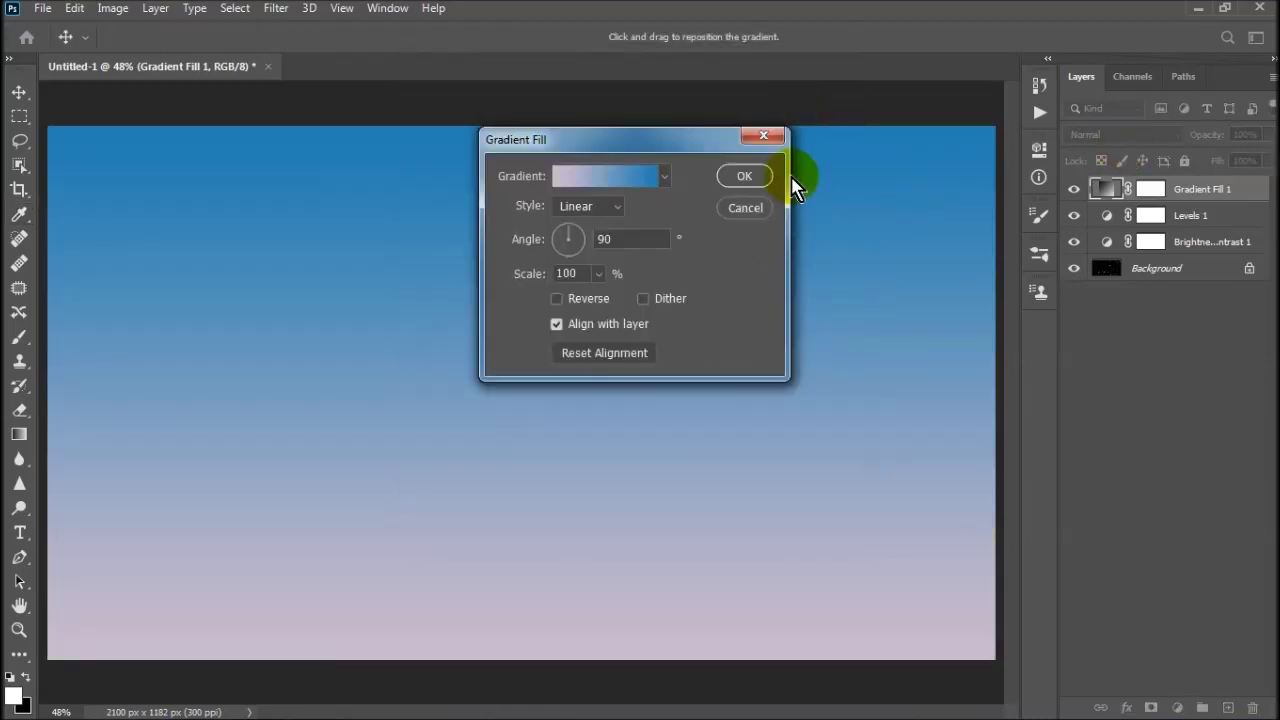
click(744, 175)
click(1120, 134)
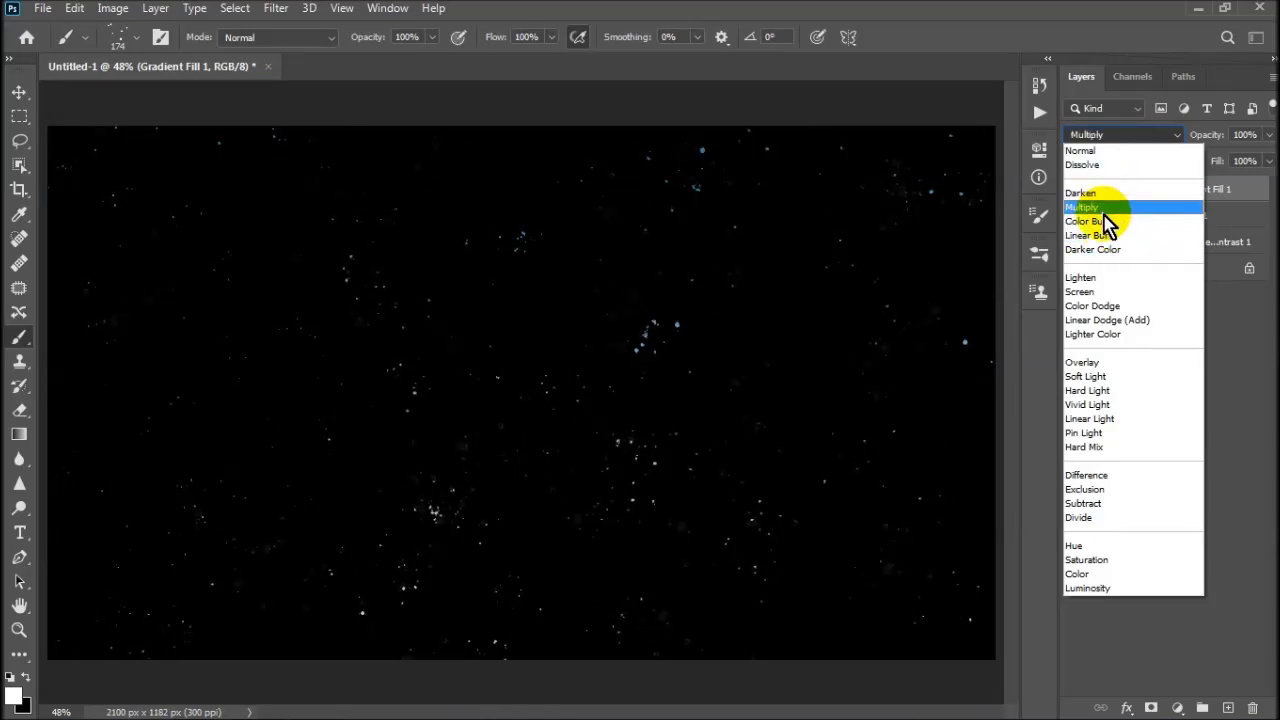
click(1104, 208)
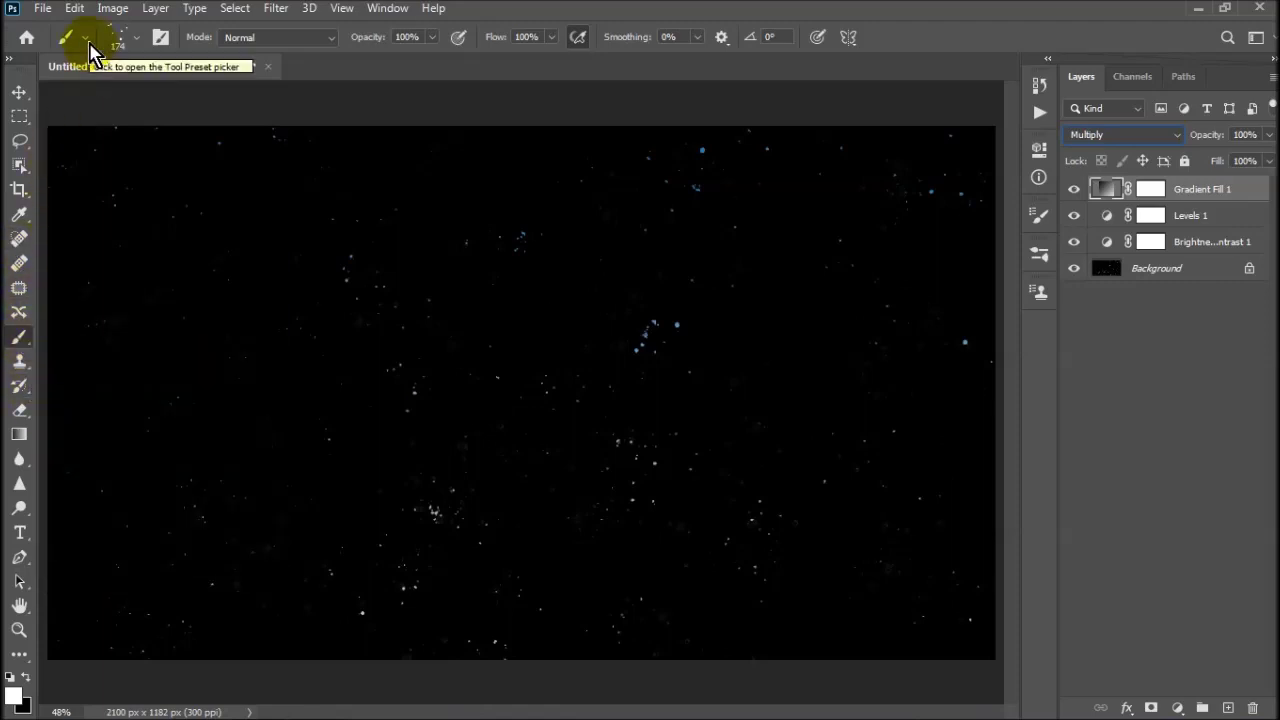
Step: Choose the 25 px soft round brush tip and create a new empty layer
click(160, 40)
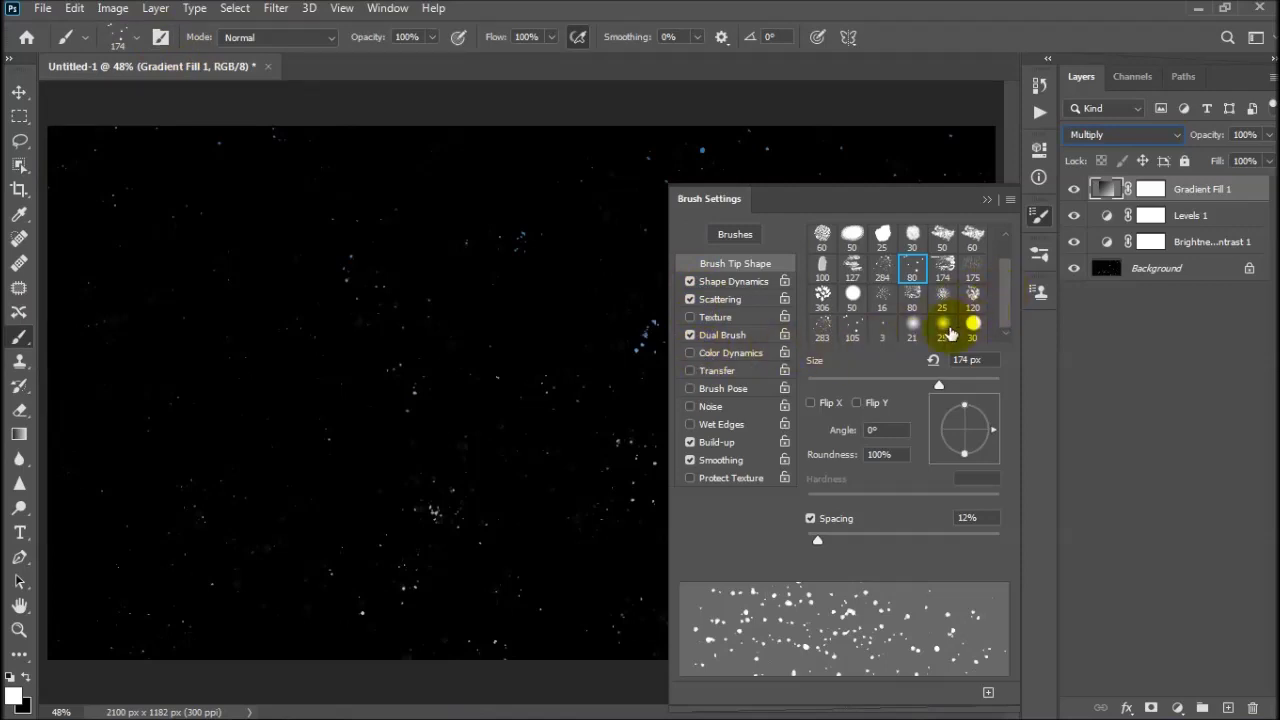
click(943, 327)
click(987, 199)
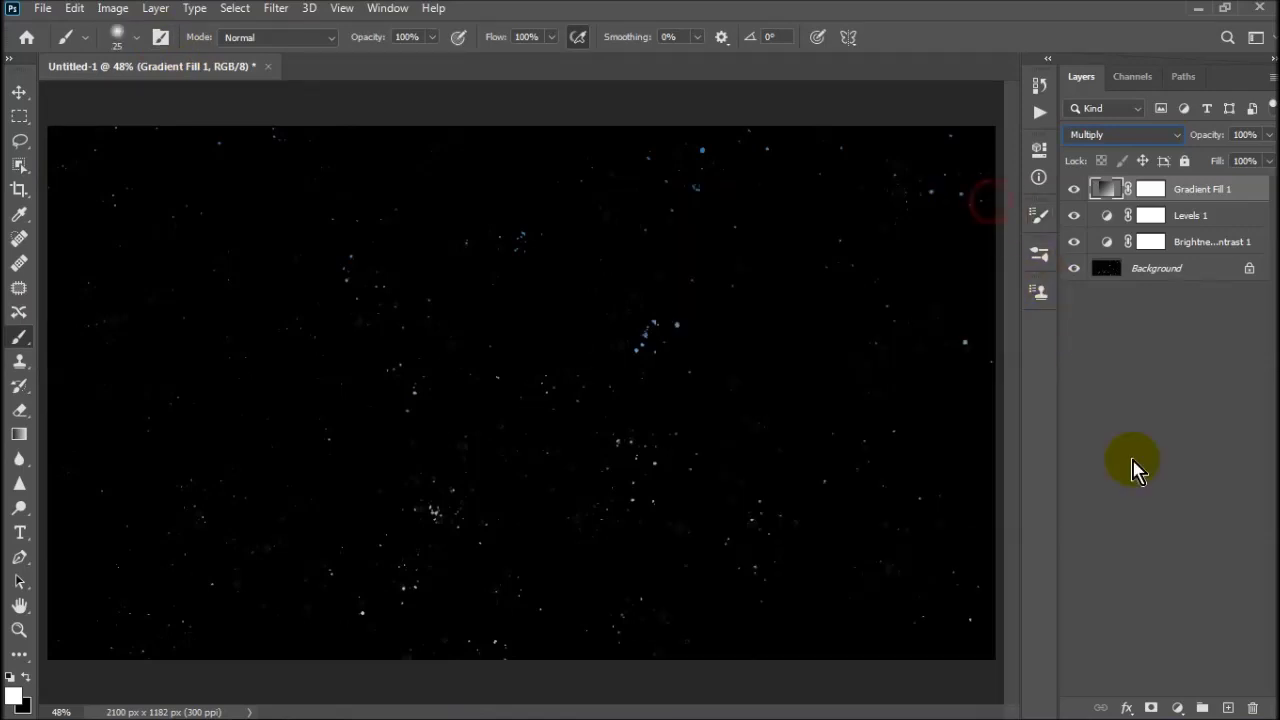
click(1228, 708)
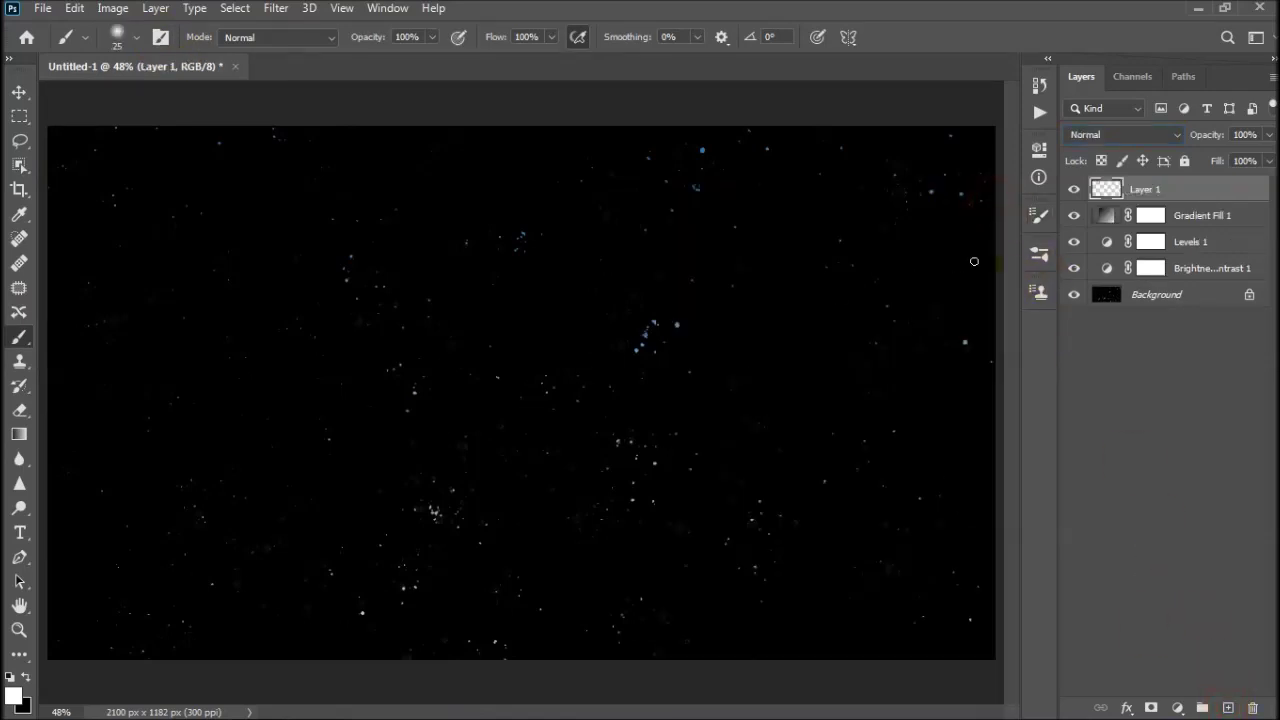
Step: Try several brush tips and roundness values, settling on the 30 px soft round tip
click(160, 37)
drag(960, 400, 966, 420)
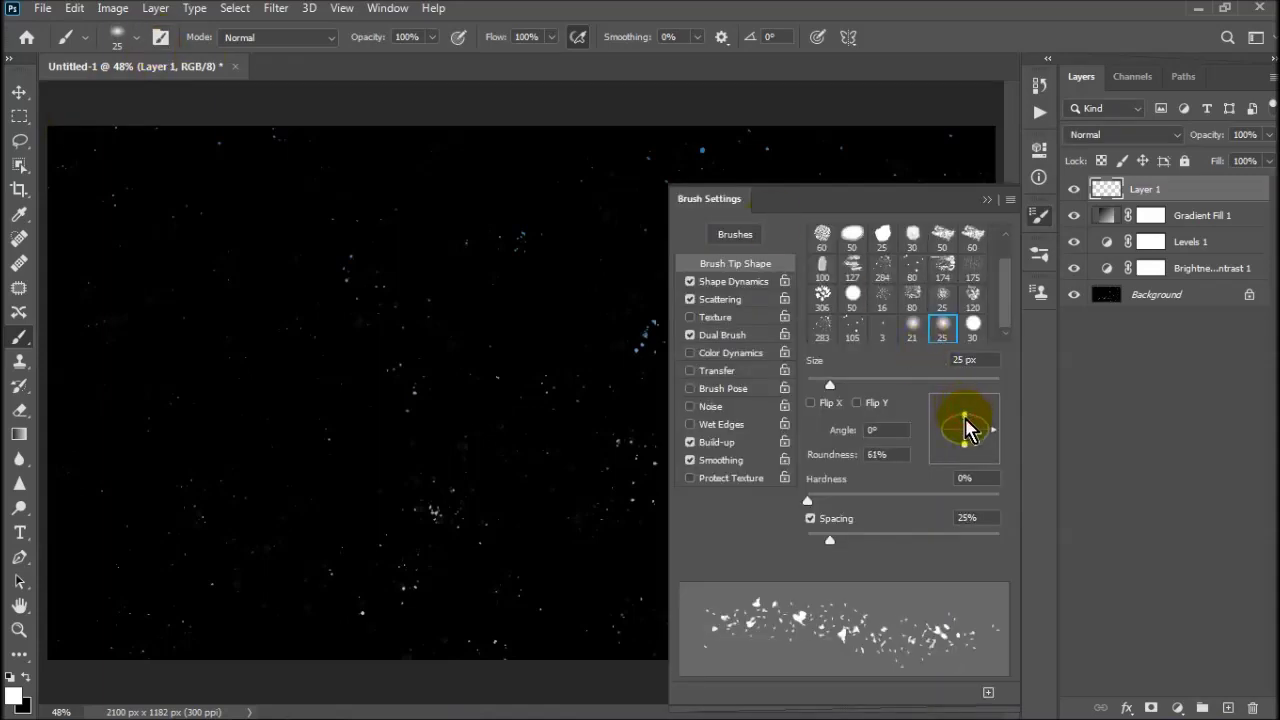
click(912, 325)
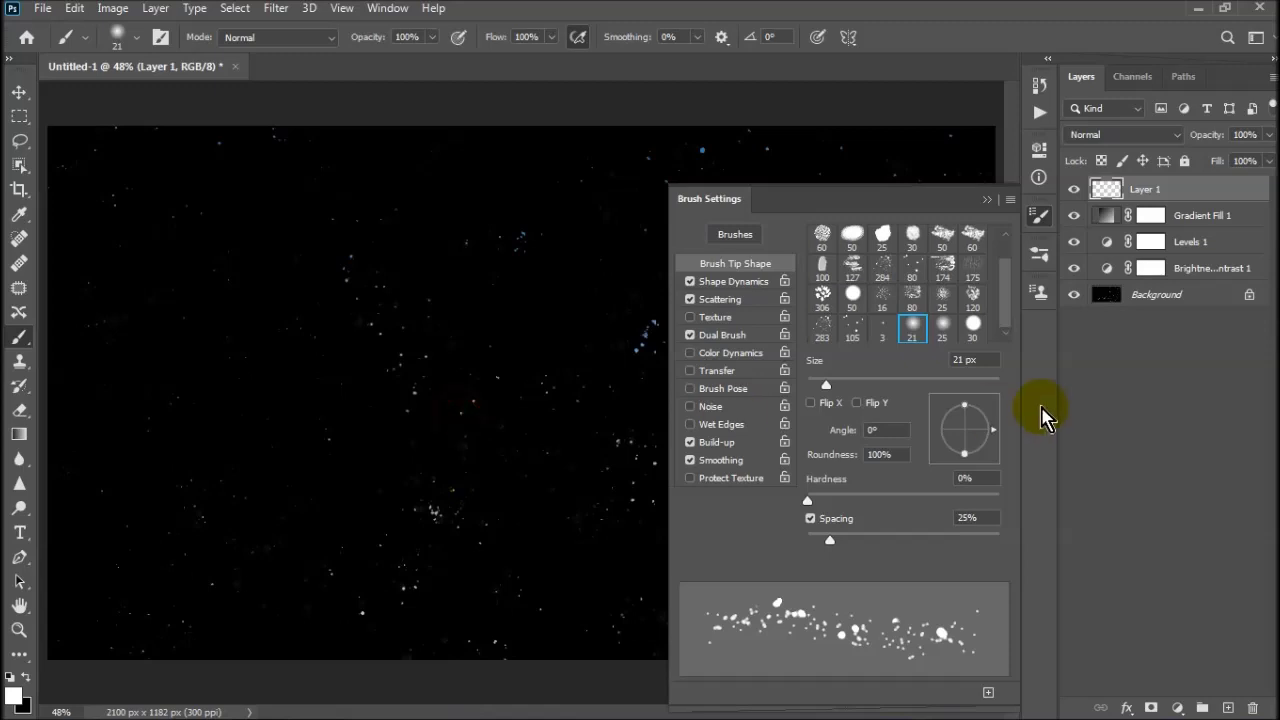
drag(1004, 270, 1004, 240)
click(852, 235)
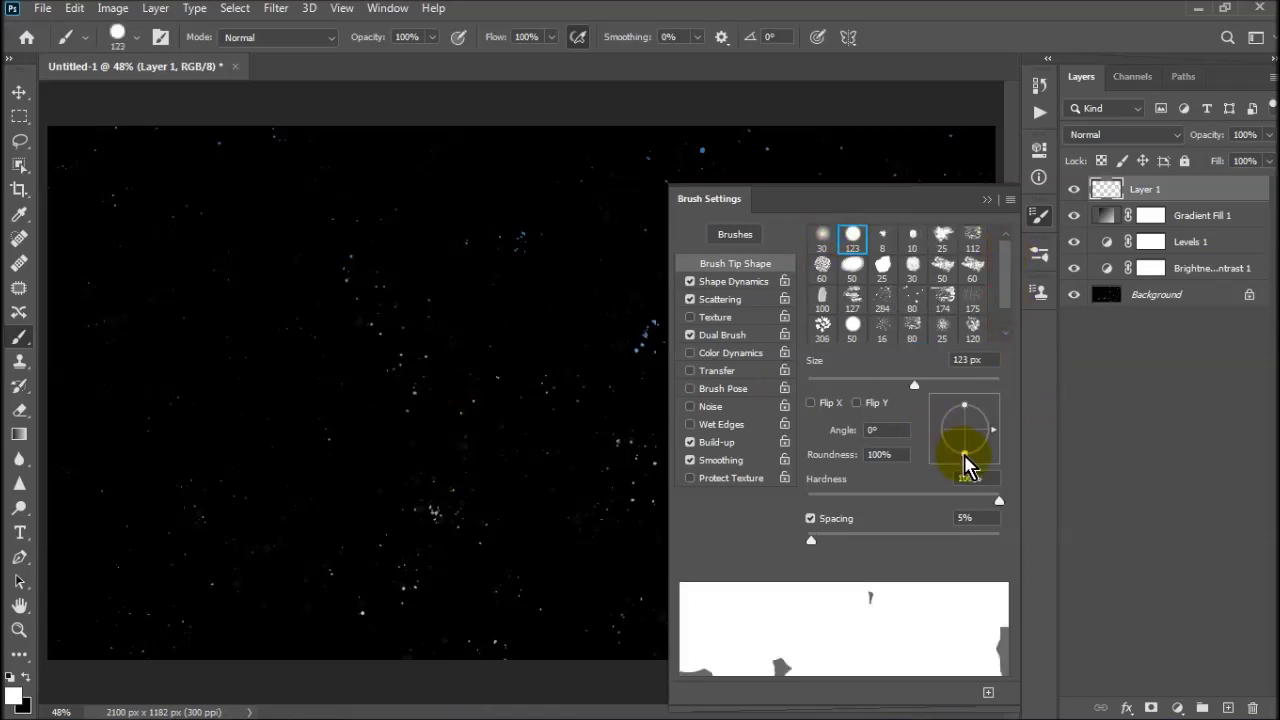
drag(964, 453, 966, 431)
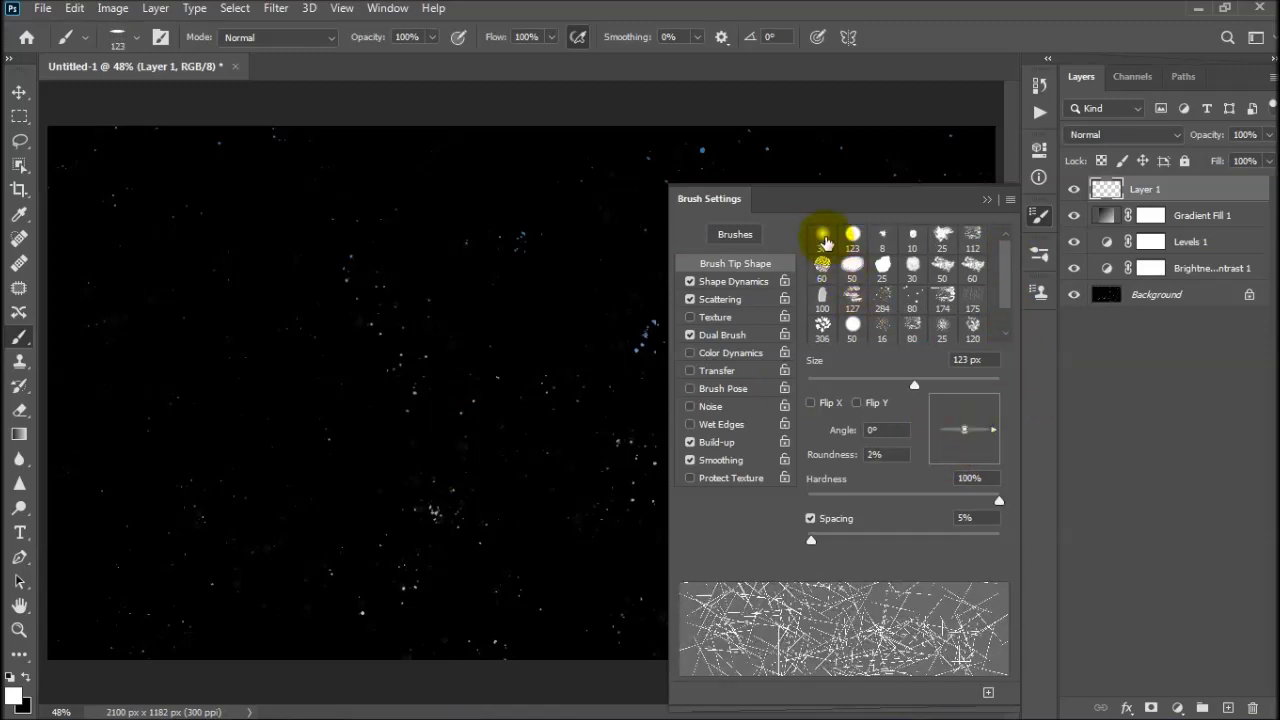
click(822, 238)
mouse_move(1006, 277)
mouse_down()
mouse_move(1008, 325)
mouse_move(1006, 243)
mouse_up()
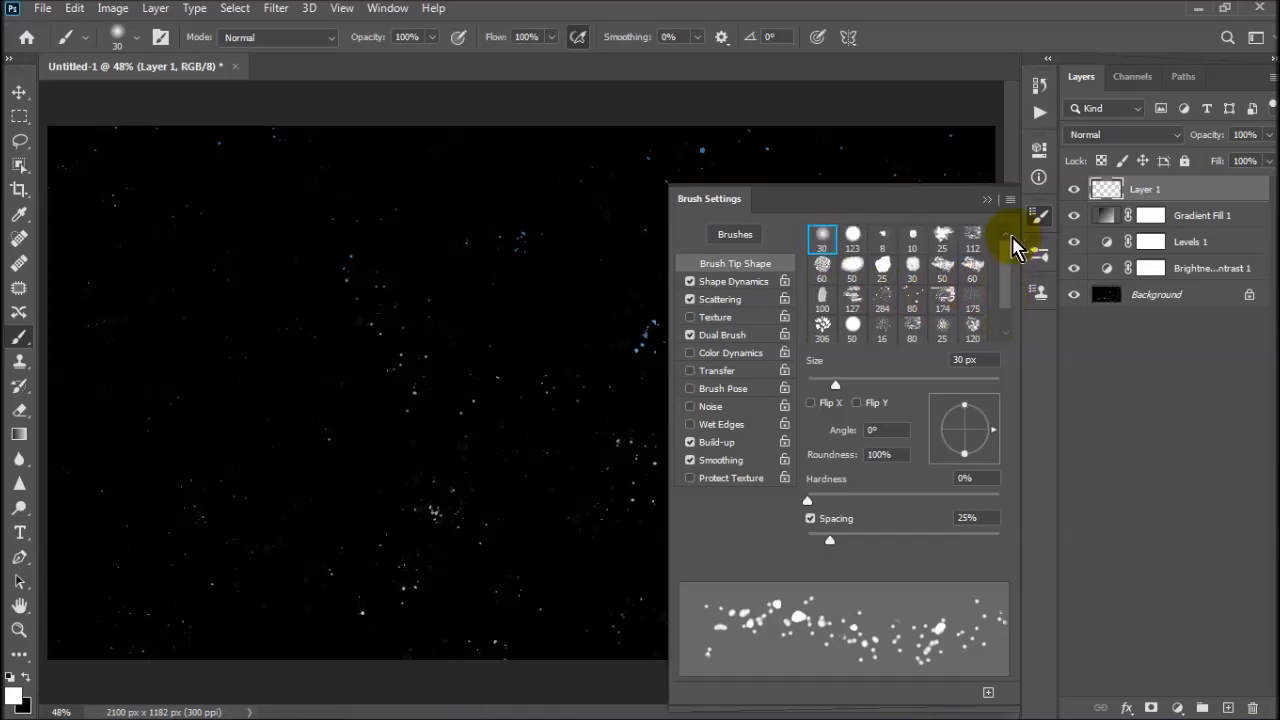
Step: Disable Dual Brush and Scattering, flatten the tip to 22% roundness, and paint a star
click(822, 238)
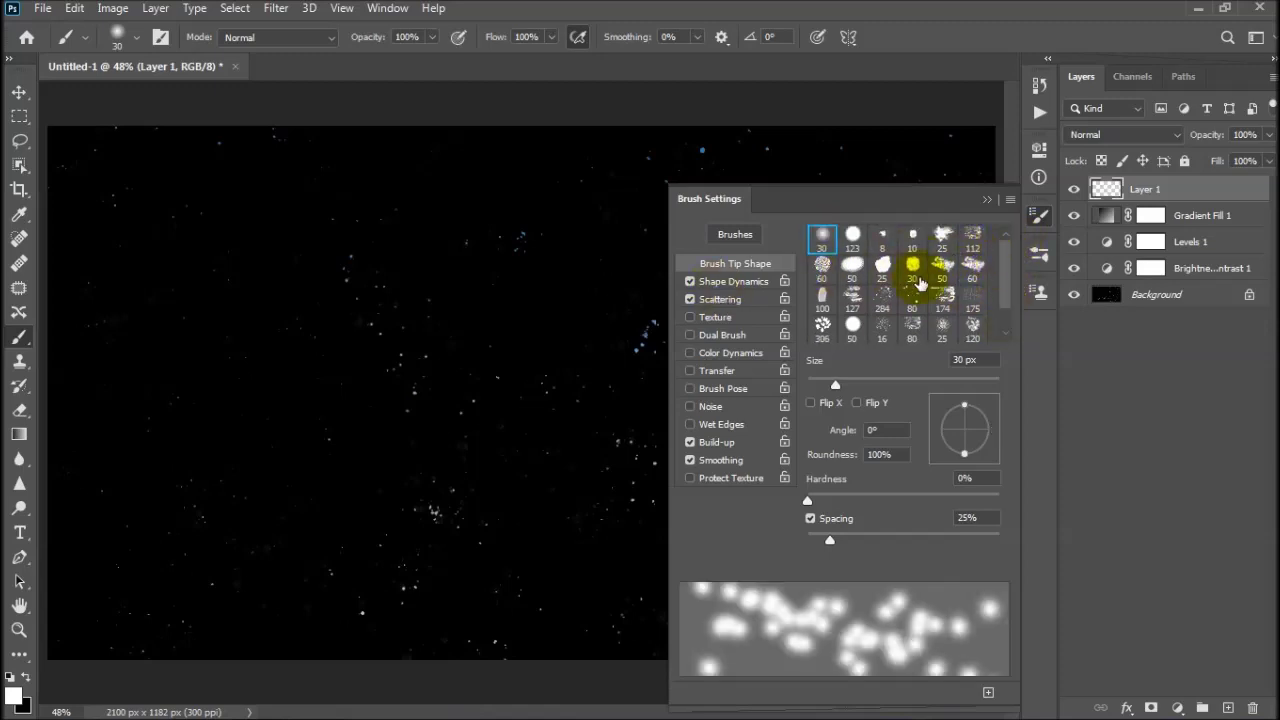
click(690, 299)
click(690, 299)
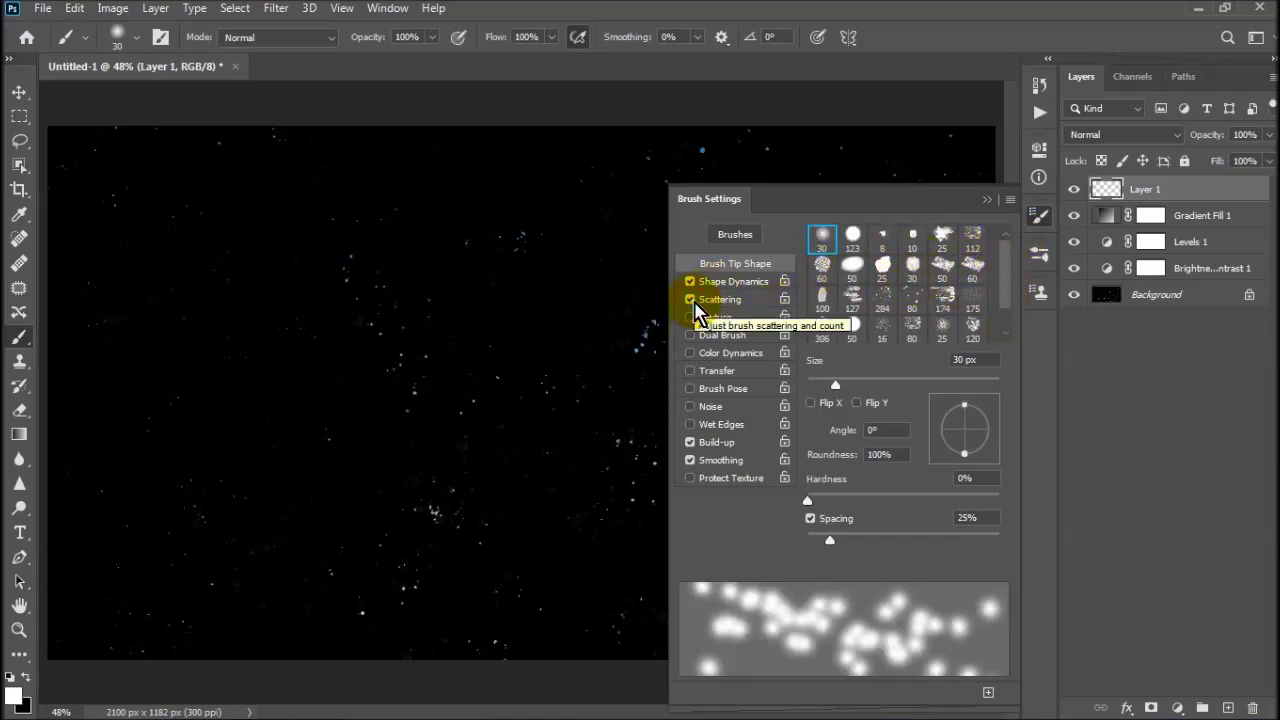
click(690, 299)
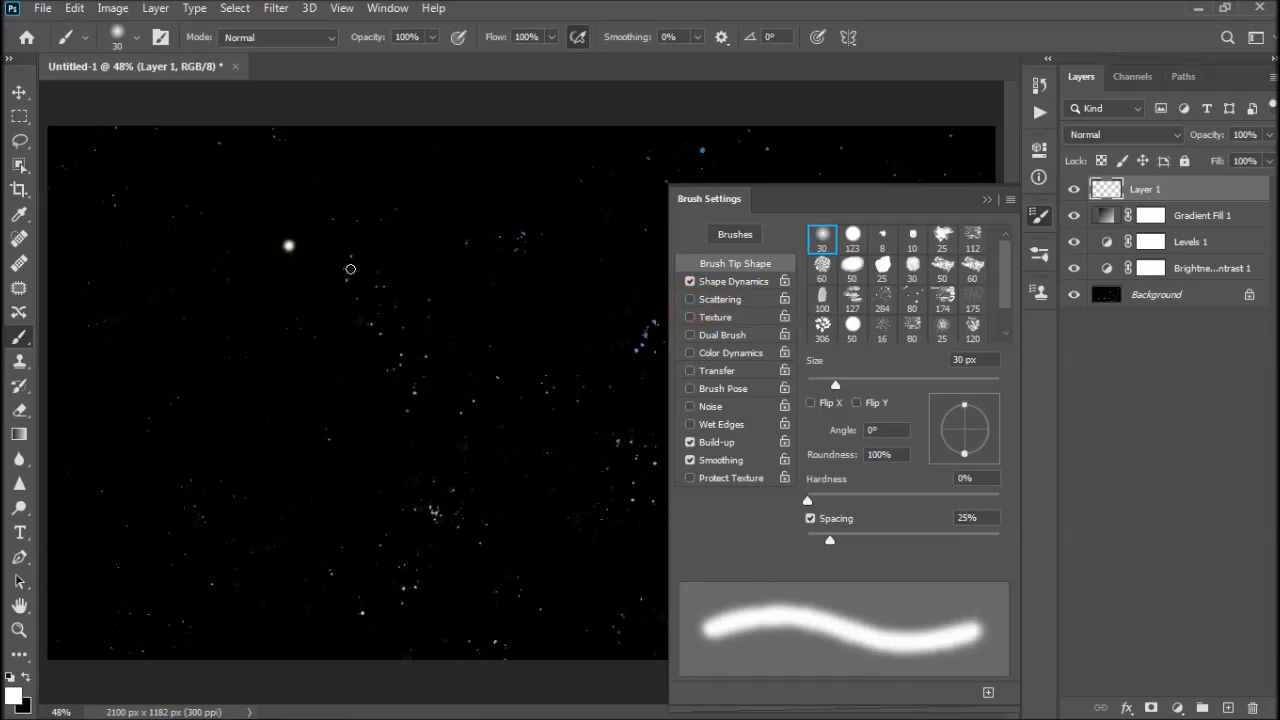
drag(964, 453, 964, 436)
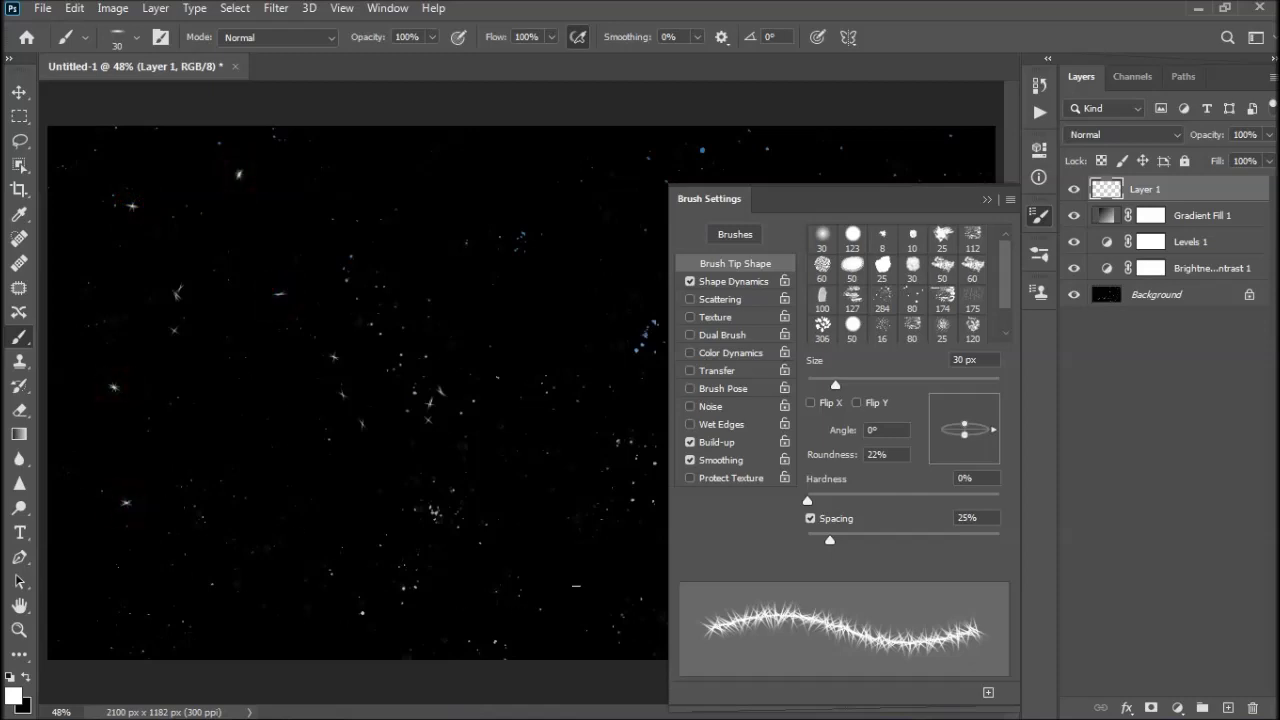
click(536, 484)
Step: Paint more sparkle stars, resizing the brush to 47, 95 and 56 px
key(F5)
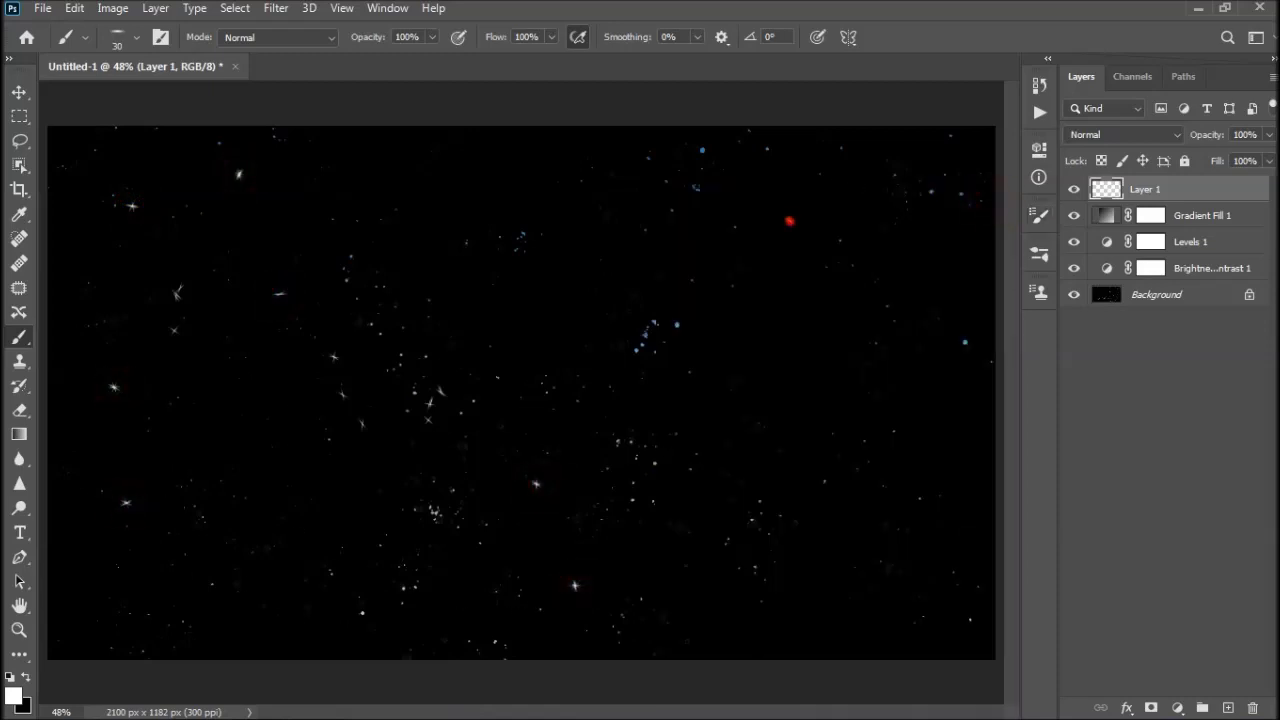
click(942, 426)
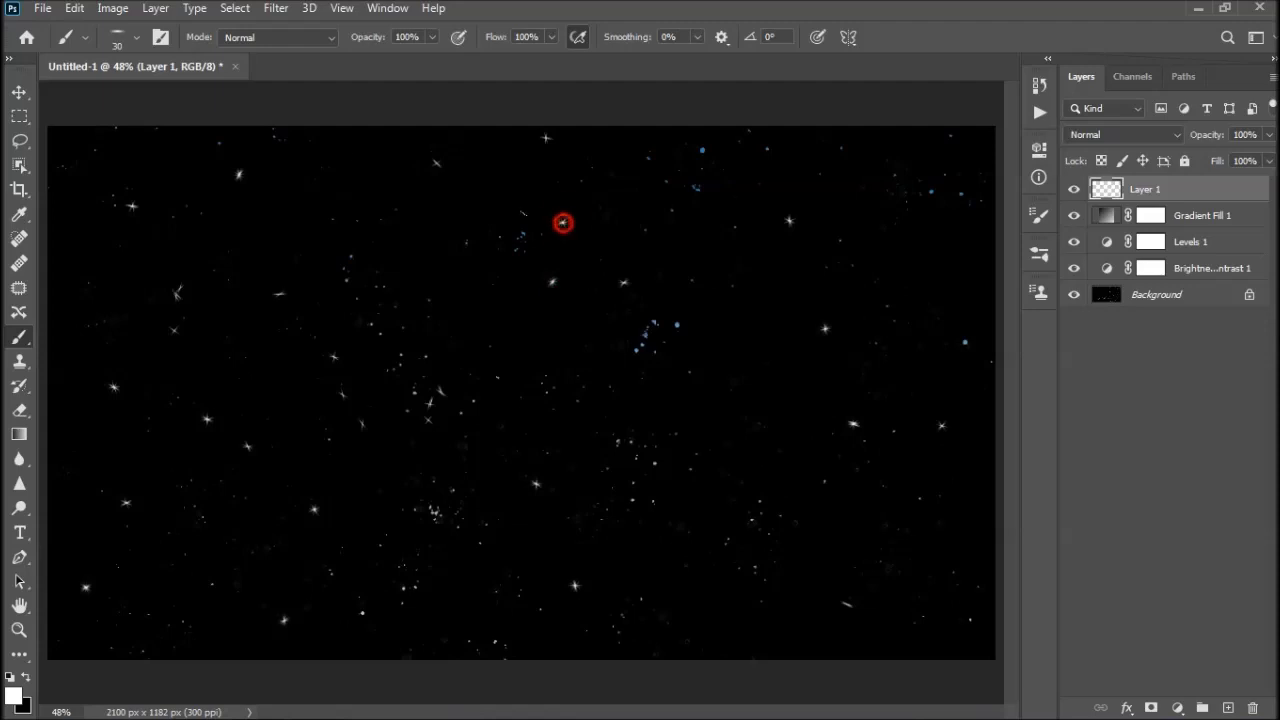
right_click(734, 369)
drag(849, 417, 862, 417)
click(691, 255)
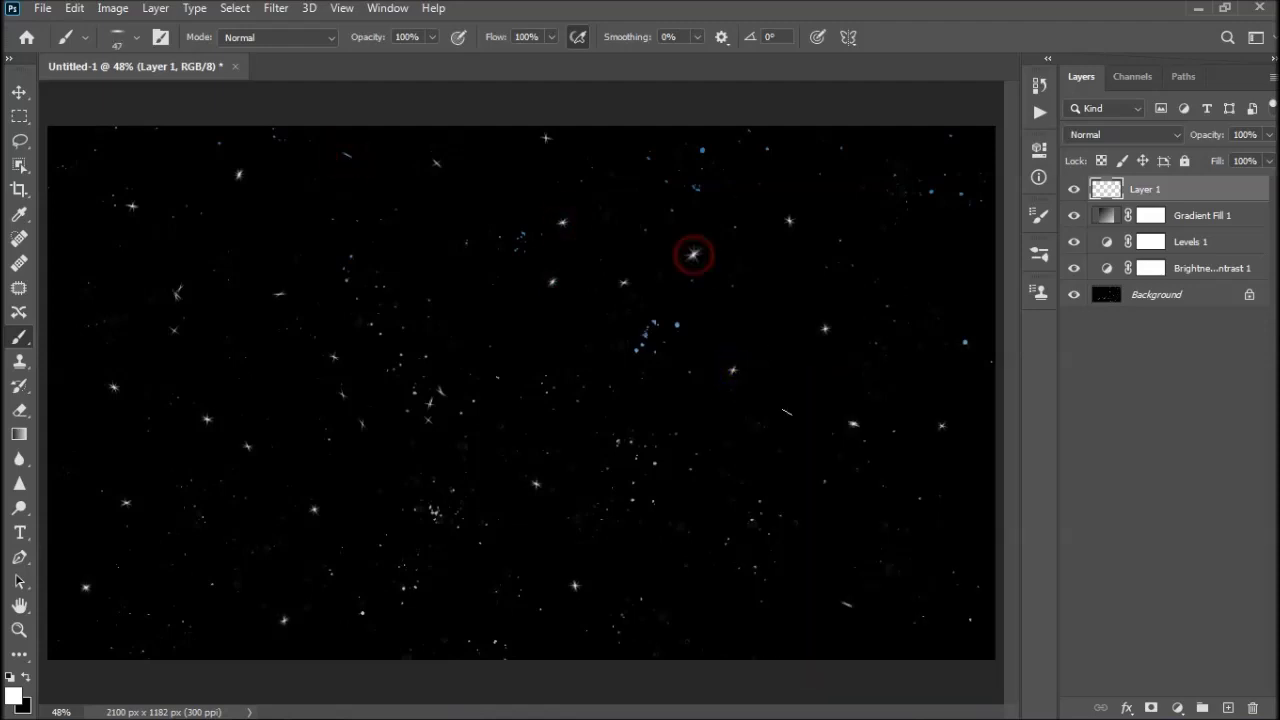
right_click(802, 409)
drag(960, 470, 975, 460)
key(Return)
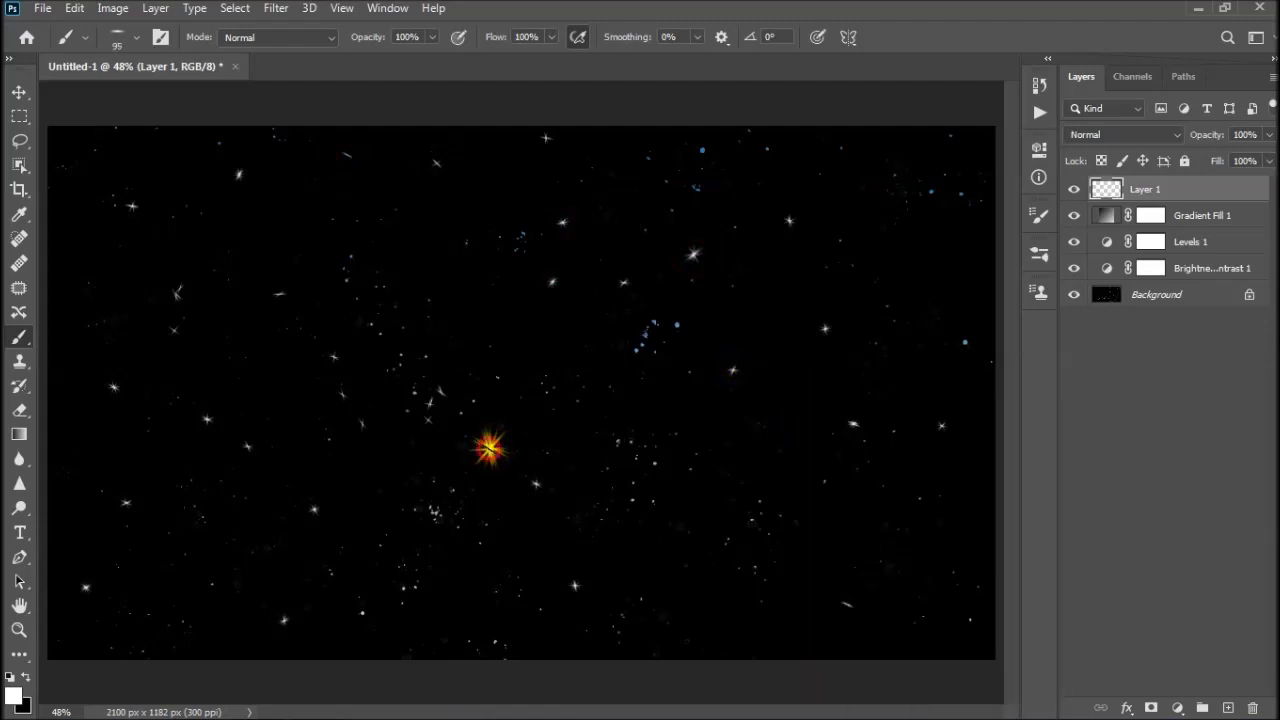
right_click(474, 327)
drag(623, 363, 612, 363)
key(Return)
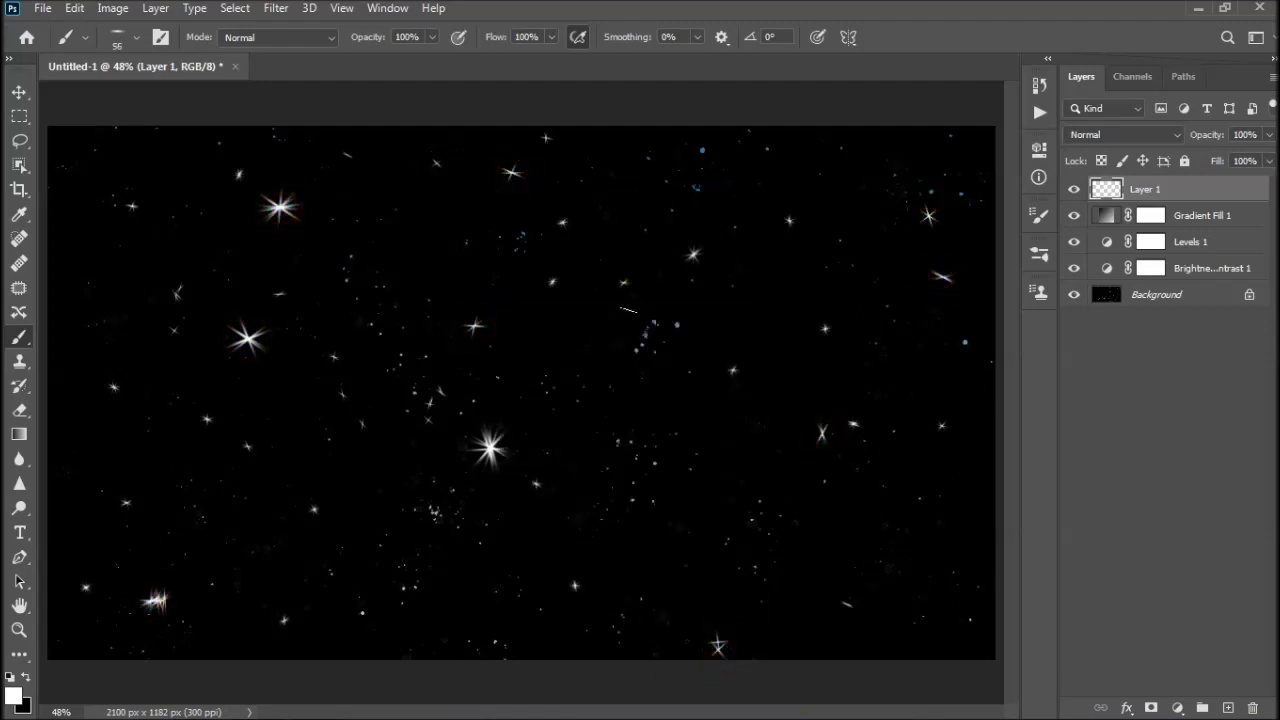
Step: Move Layer 1 below Brightness/Contrast 1 and toggle its visibility to compare
click(1109, 191)
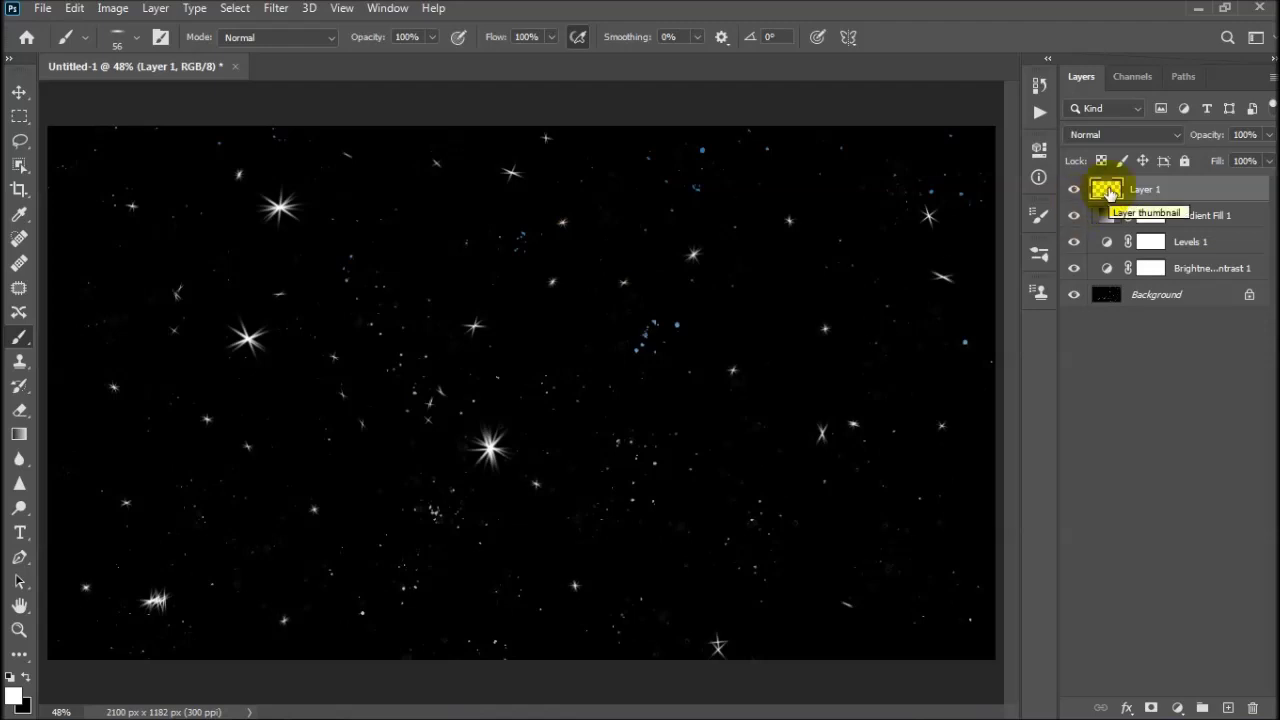
drag(1109, 191, 1104, 270)
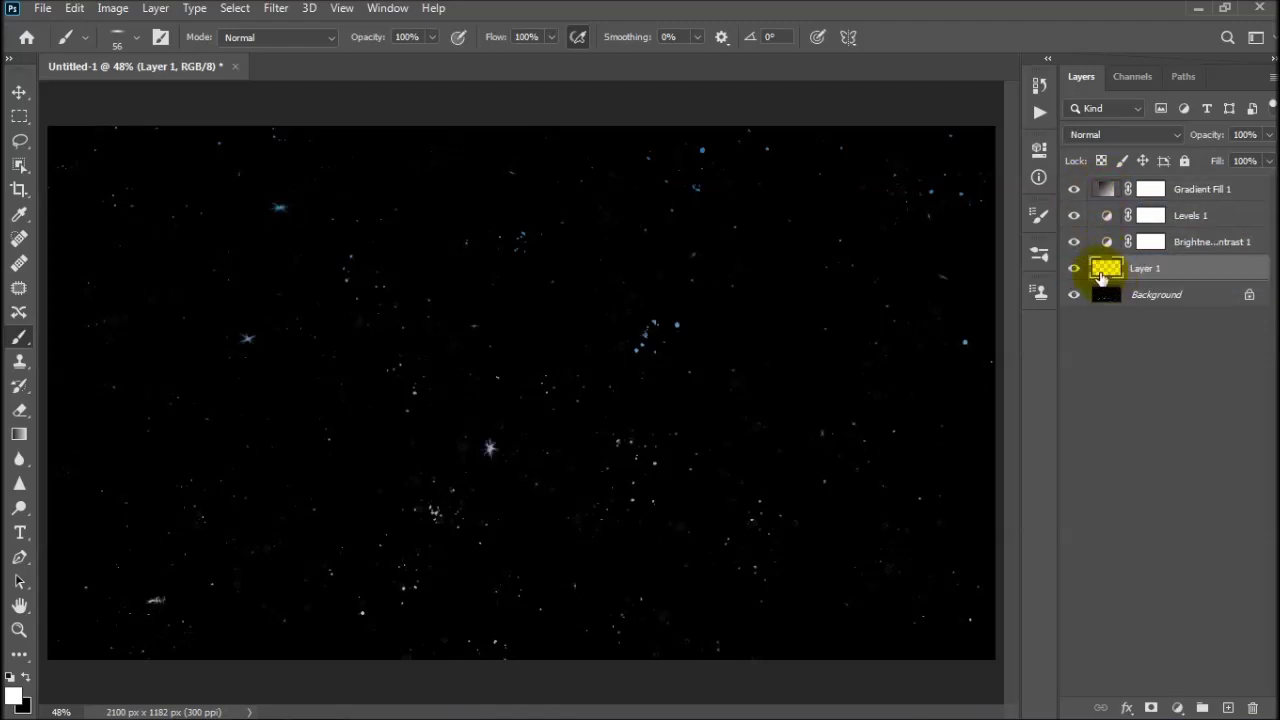
click(1073, 271)
click(1073, 271)
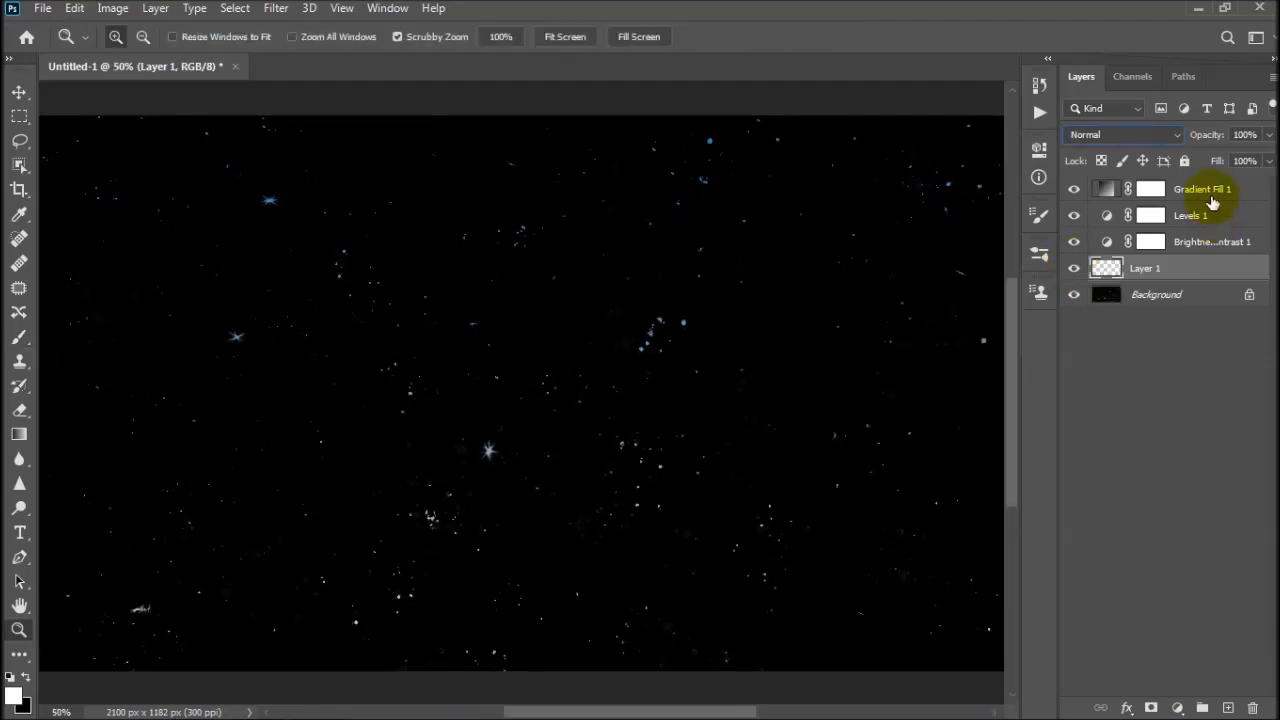
Step: Open Gradient Fill 1's settings and gradient editor, moving both dialogs beside the Layers panel
click(1205, 192)
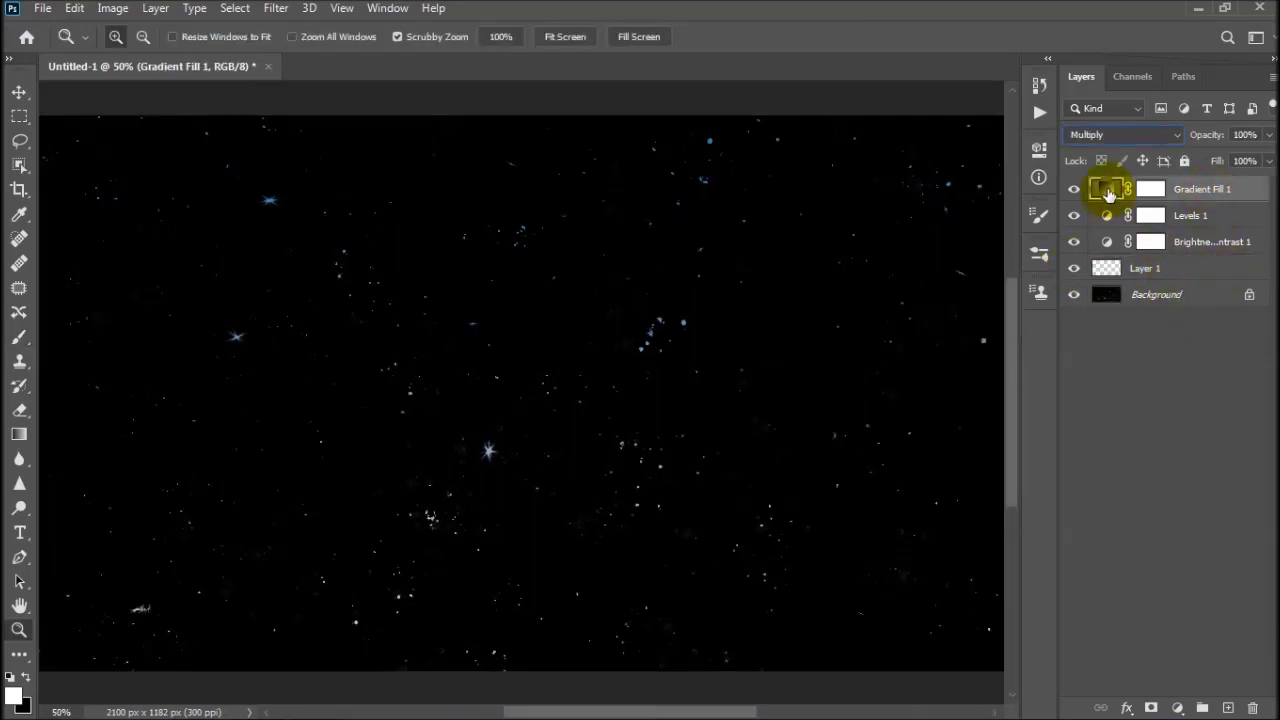
double_click(1105, 189)
click(632, 176)
drag(1035, 116, 1221, 116)
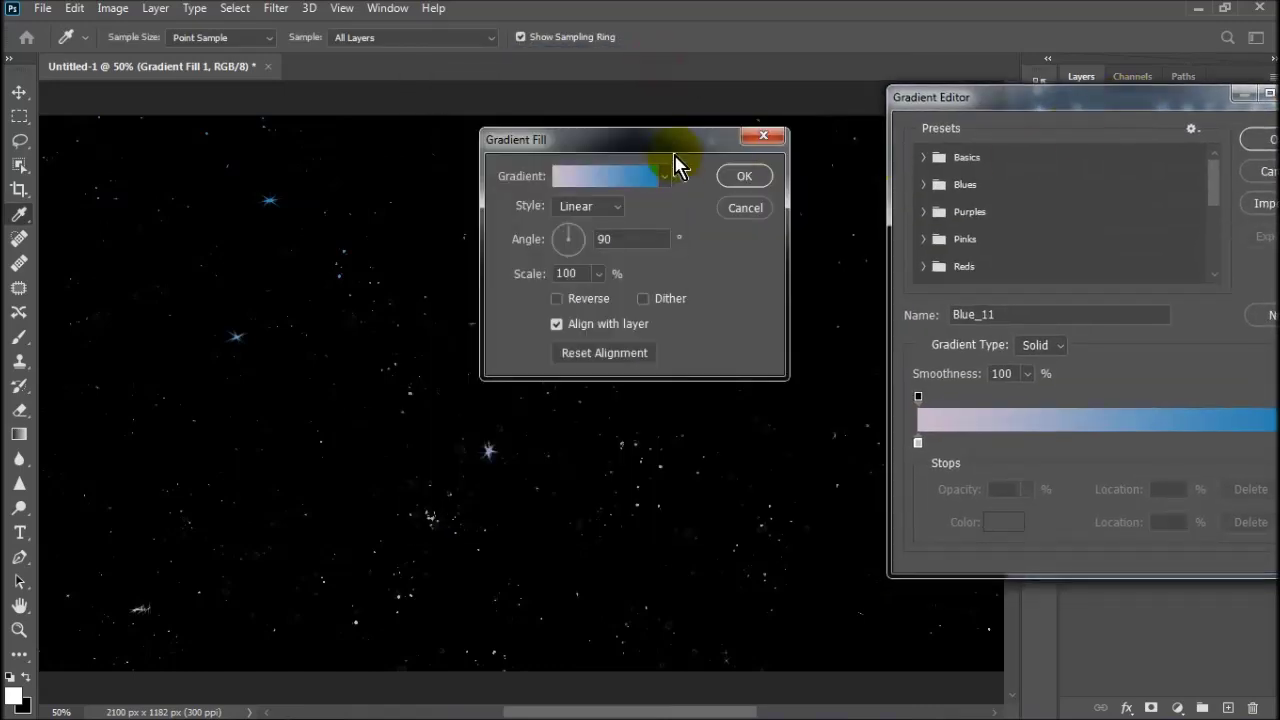
click(1270, 153)
drag(686, 142, 1205, 333)
click(1150, 367)
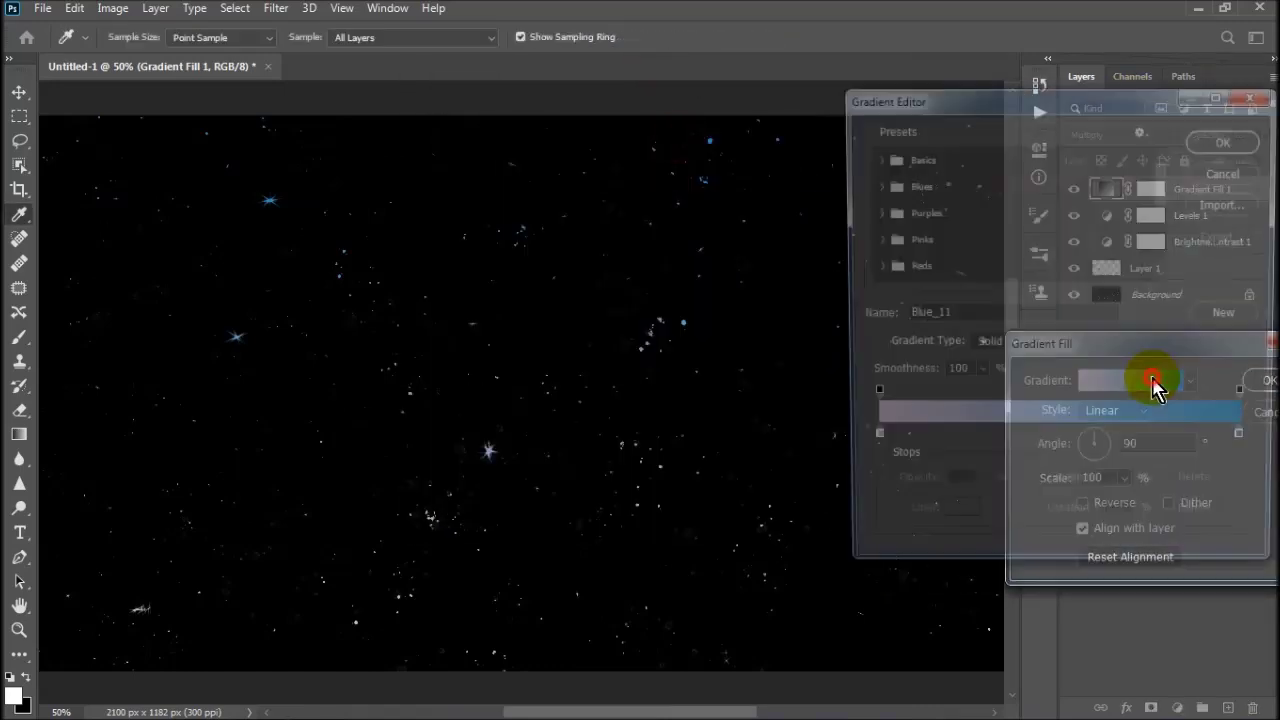
drag(943, 129, 1130, 126)
Step: Choose the cyan-to-purple Purple_02 preset from the Purples gradient group
click(1107, 241)
click(1104, 271)
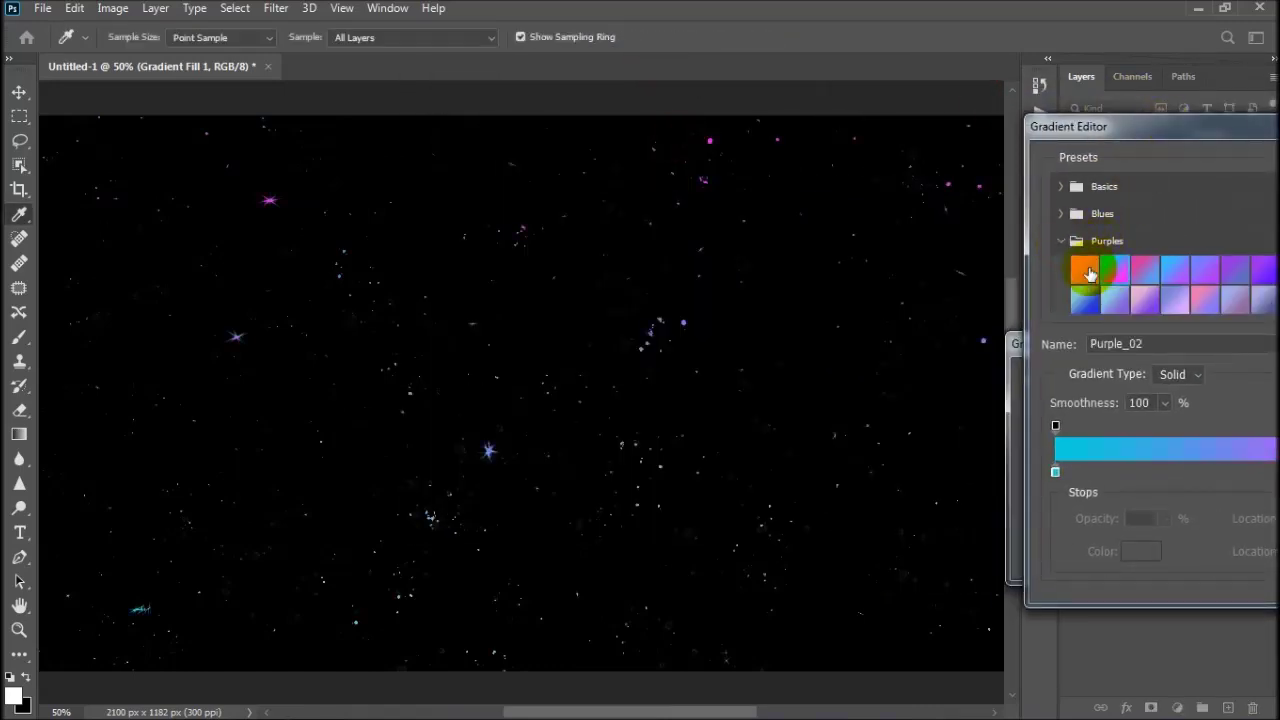
click(1086, 268)
click(1117, 306)
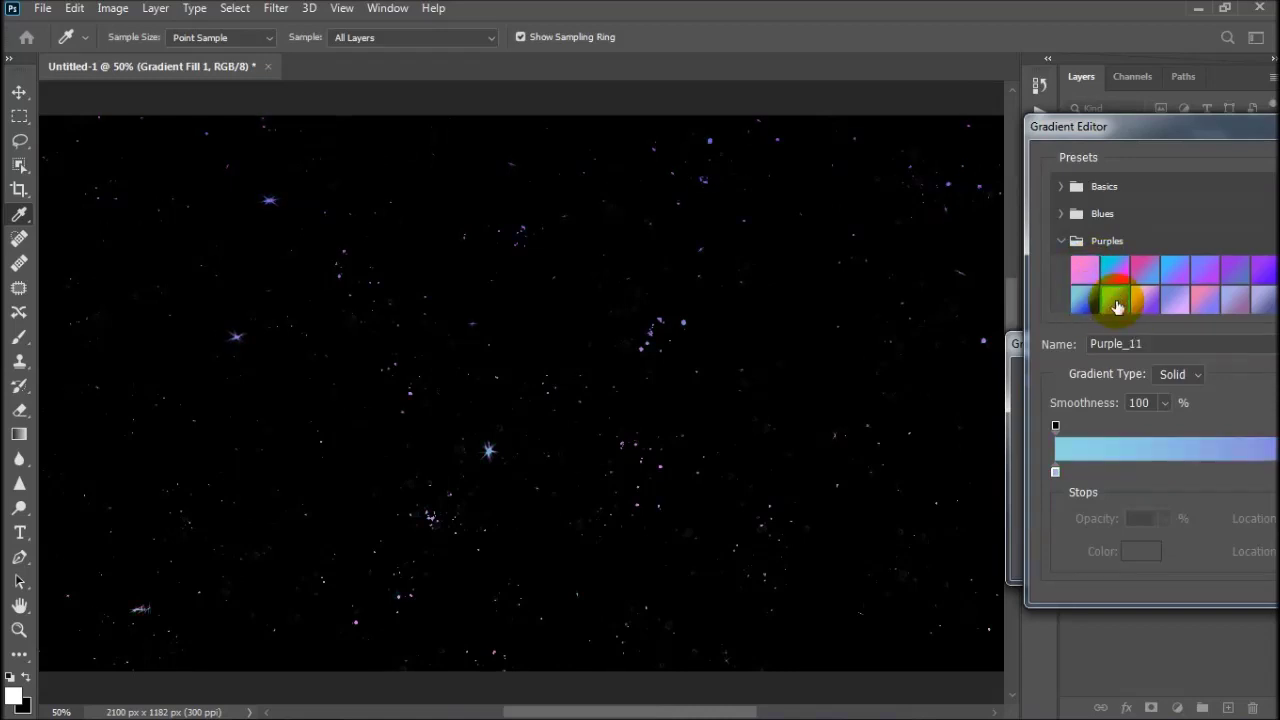
click(1120, 275)
drag(1143, 126, 1040, 135)
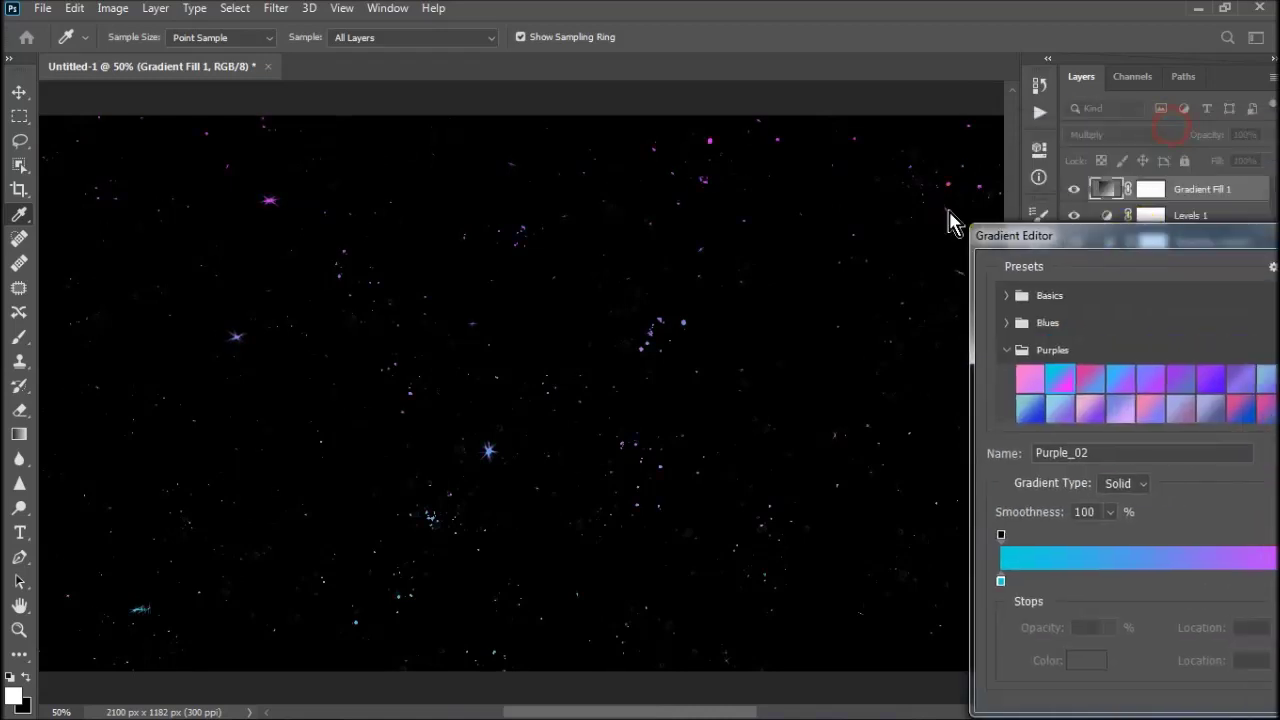
click(1132, 146)
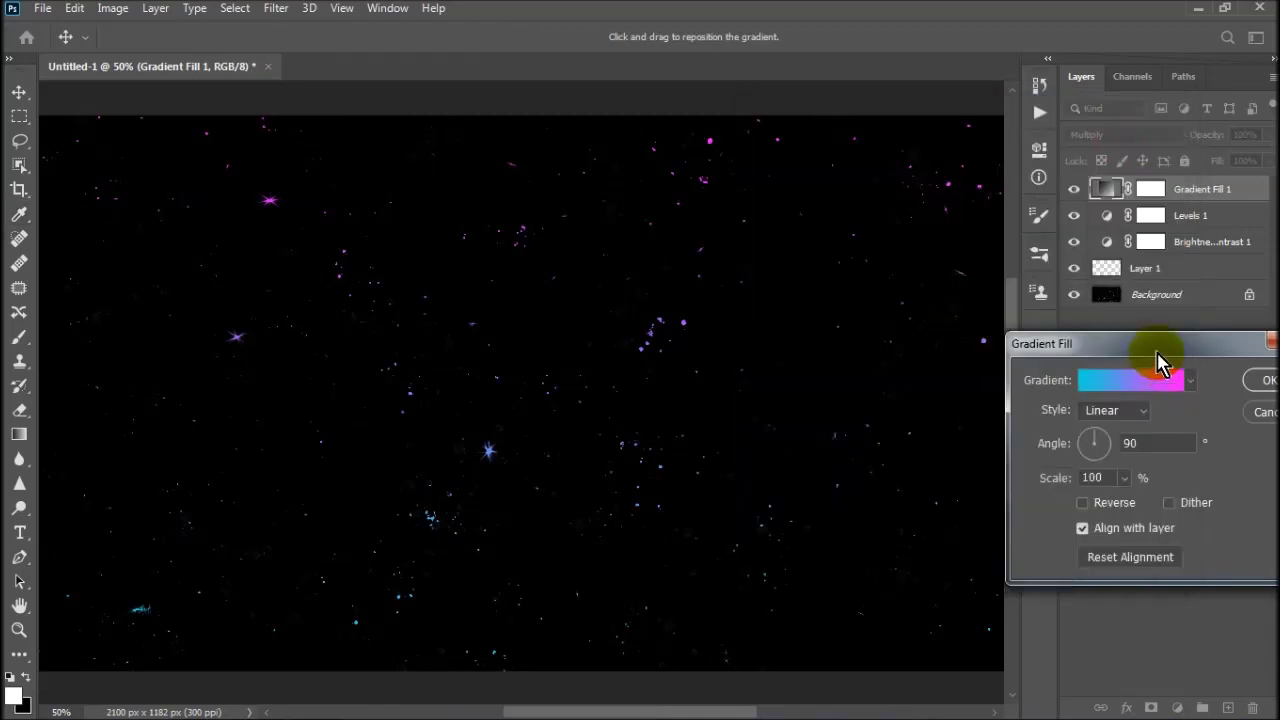
Step: Set the gradient style to Reflected and apply the fill changes
drag(1150, 340, 957, 40)
click(946, 103)
click(918, 139)
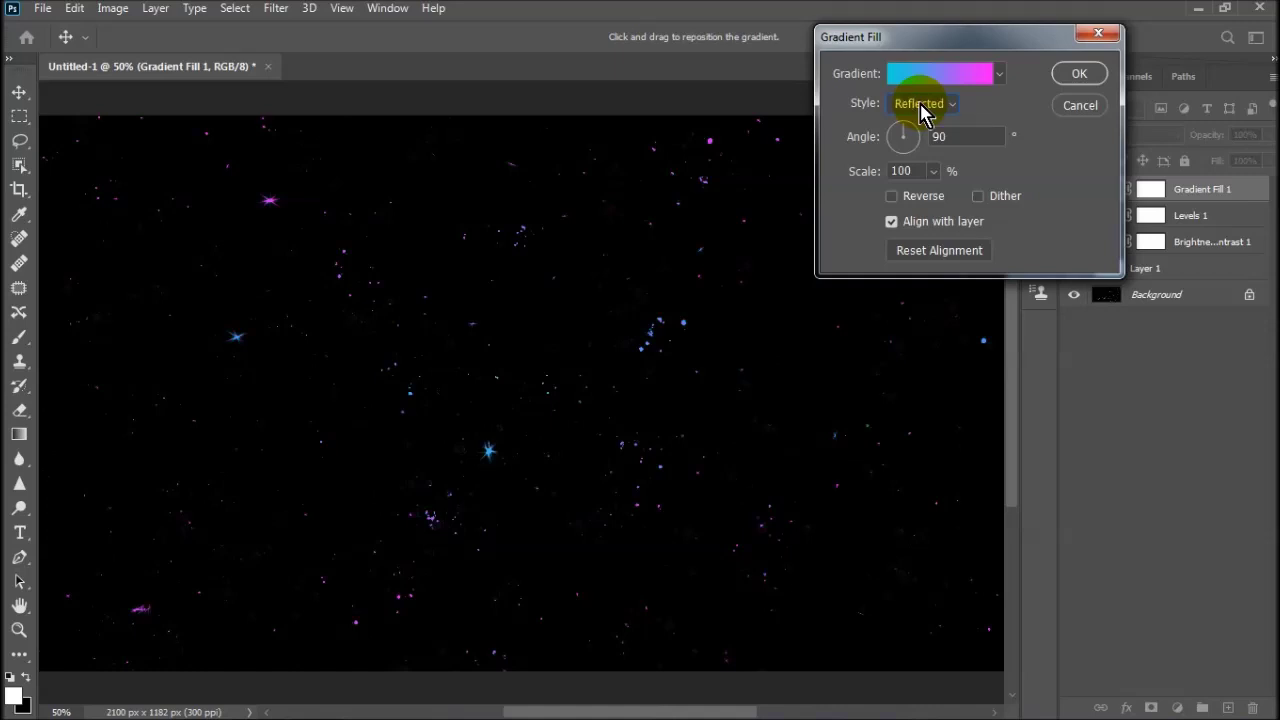
click(1075, 74)
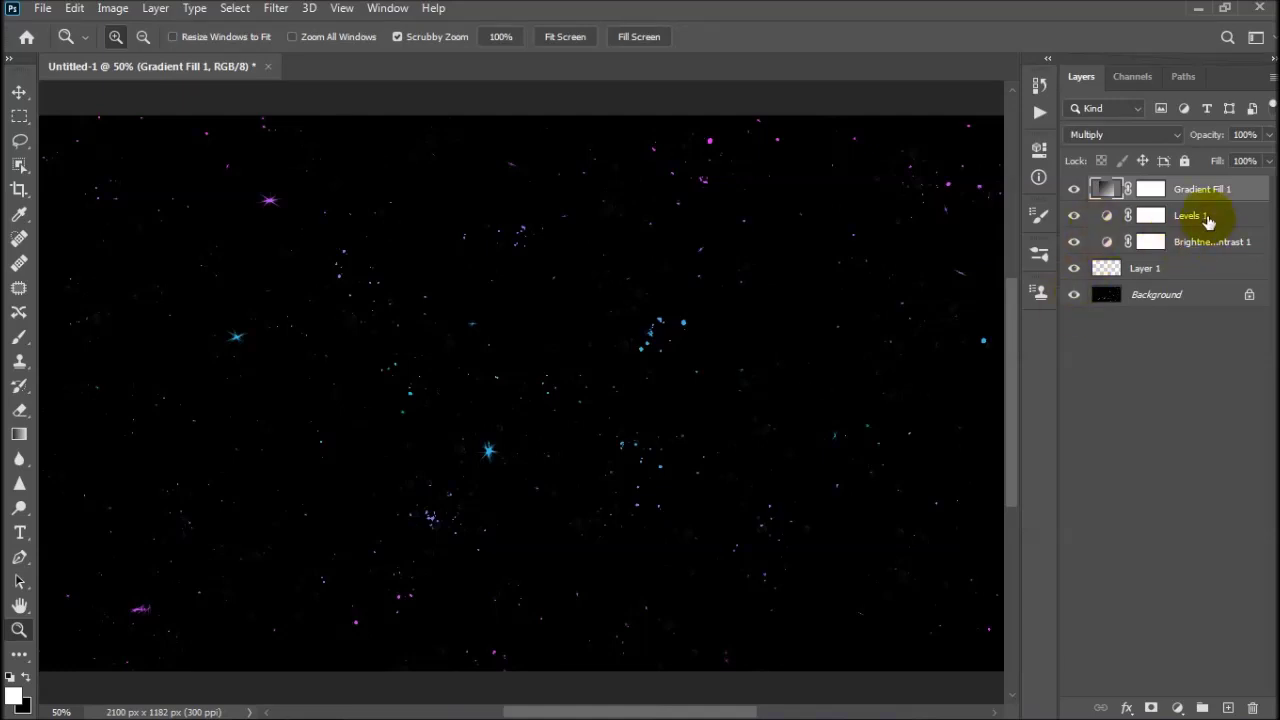
Step: Nudge the Levels black input, then set Brightness/Contrast to -118 brightness and 80 contrast
double_click(1107, 215)
drag(880, 347, 873, 353)
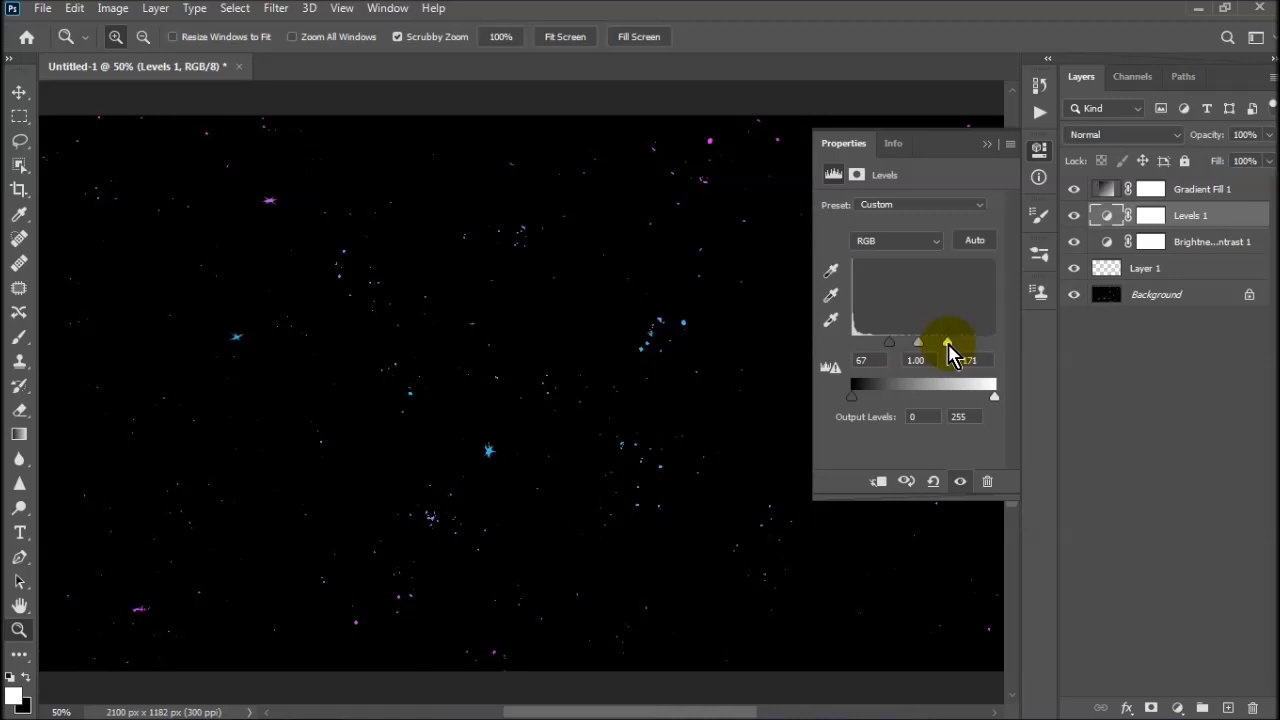
click(1087, 245)
drag(826, 258, 854, 260)
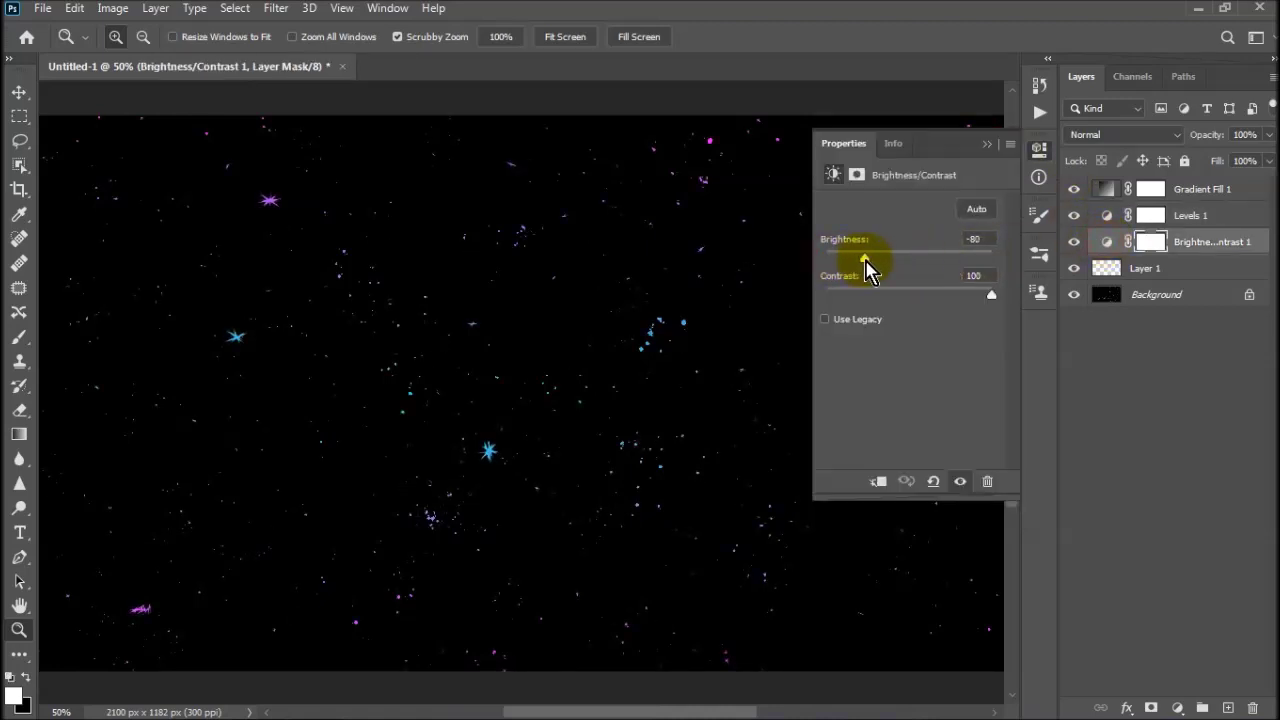
drag(991, 295, 975, 295)
drag(865, 258, 844, 258)
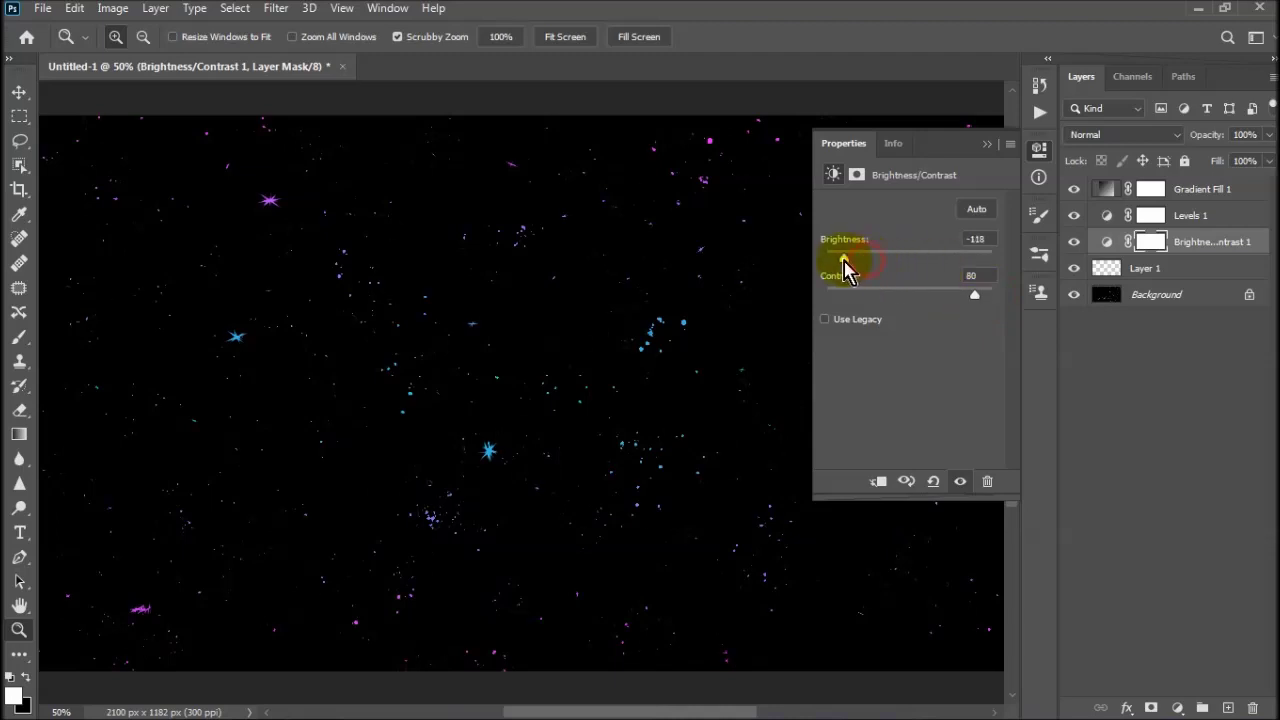
click(987, 144)
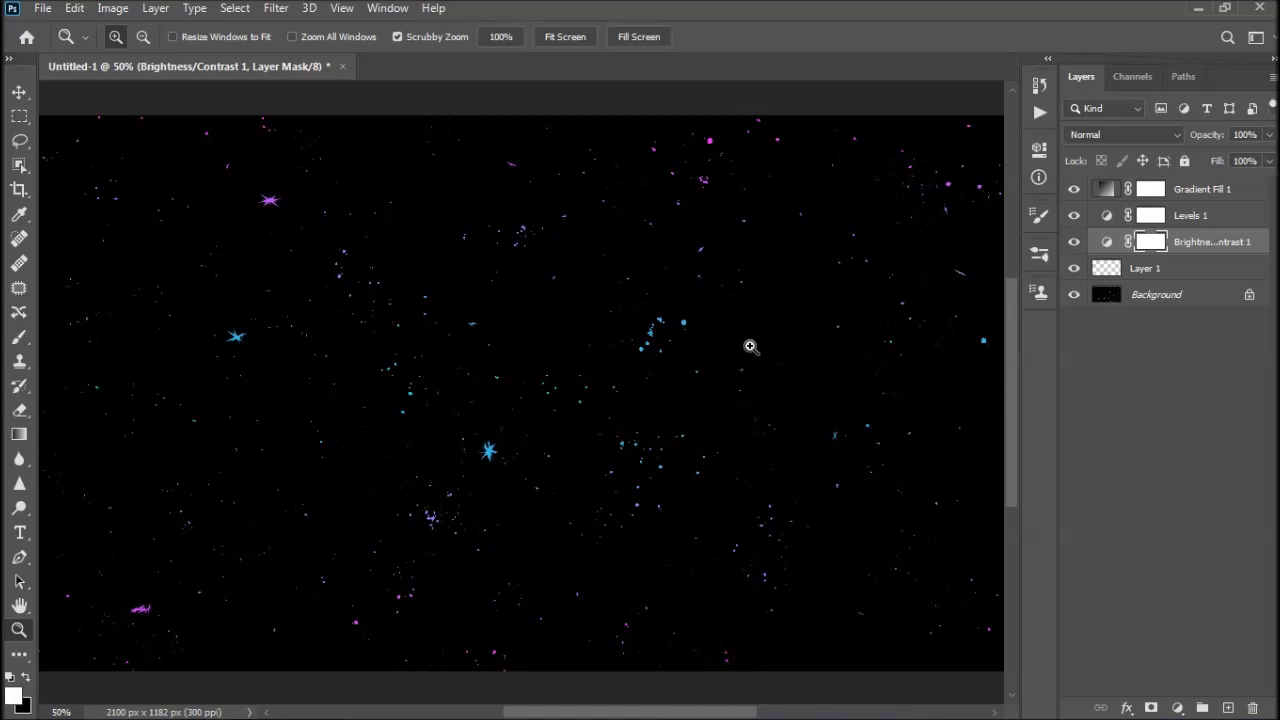
Step: Click around the interface and select the Gradient Fill 1 layer
click(748, 715)
click(318, 705)
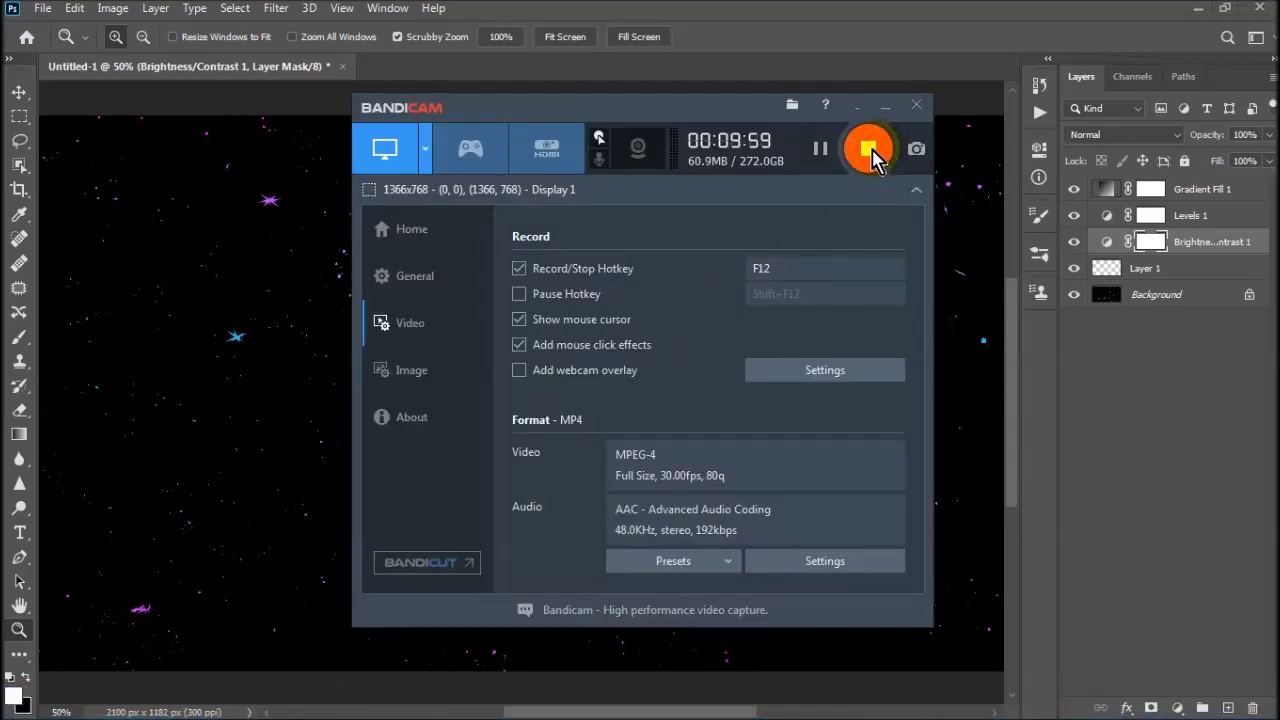
click(872, 148)
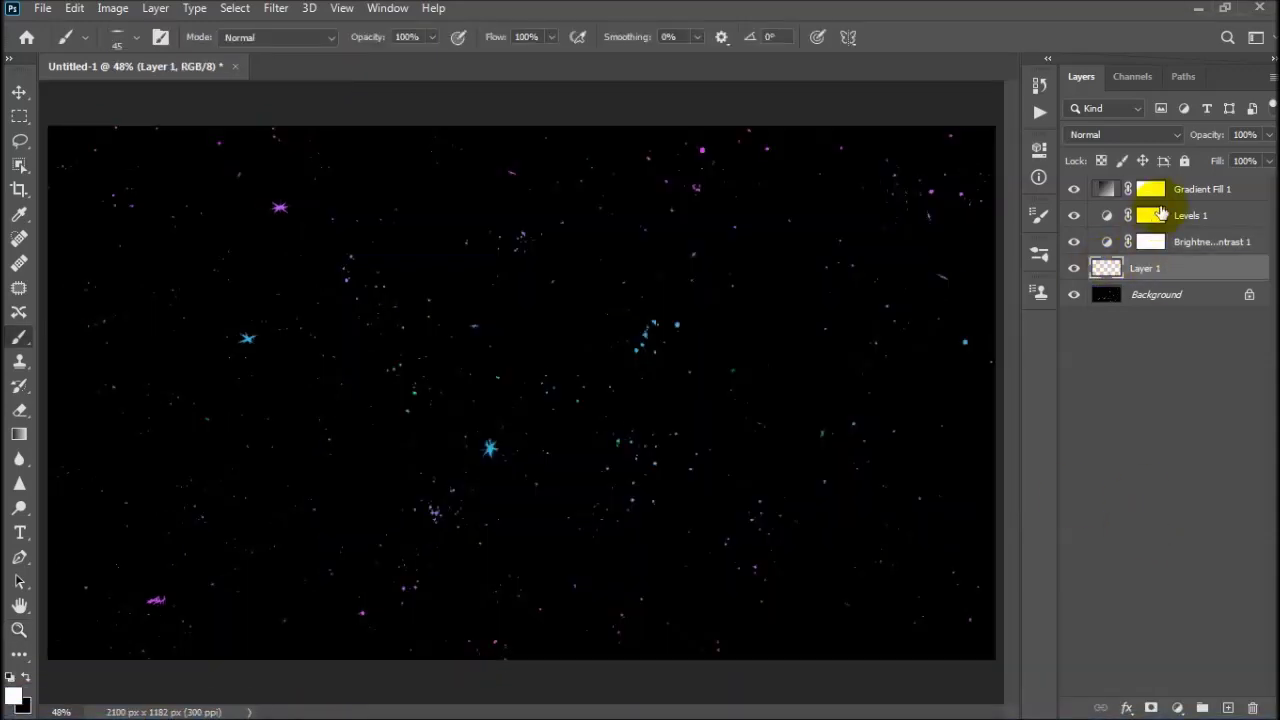
click(1190, 189)
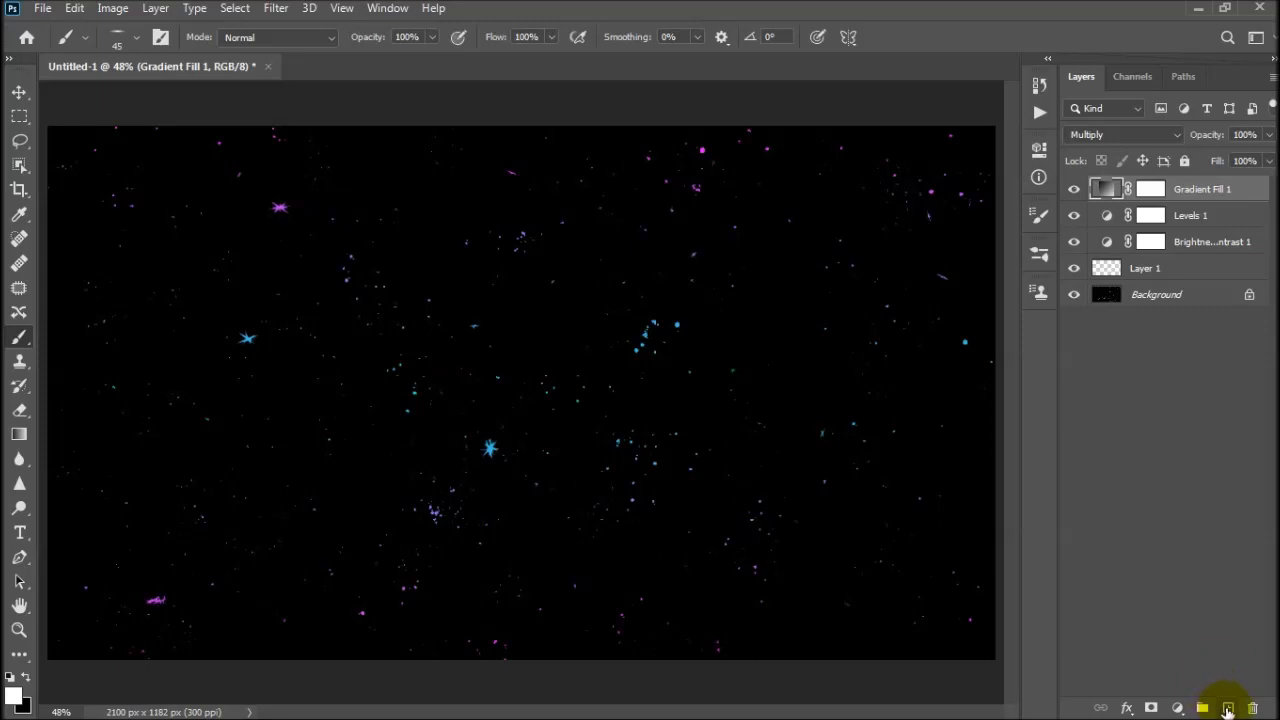
Step: Add Layer 2 and set up a 369 px soft round white brush, undoing a test dab
click(1228, 708)
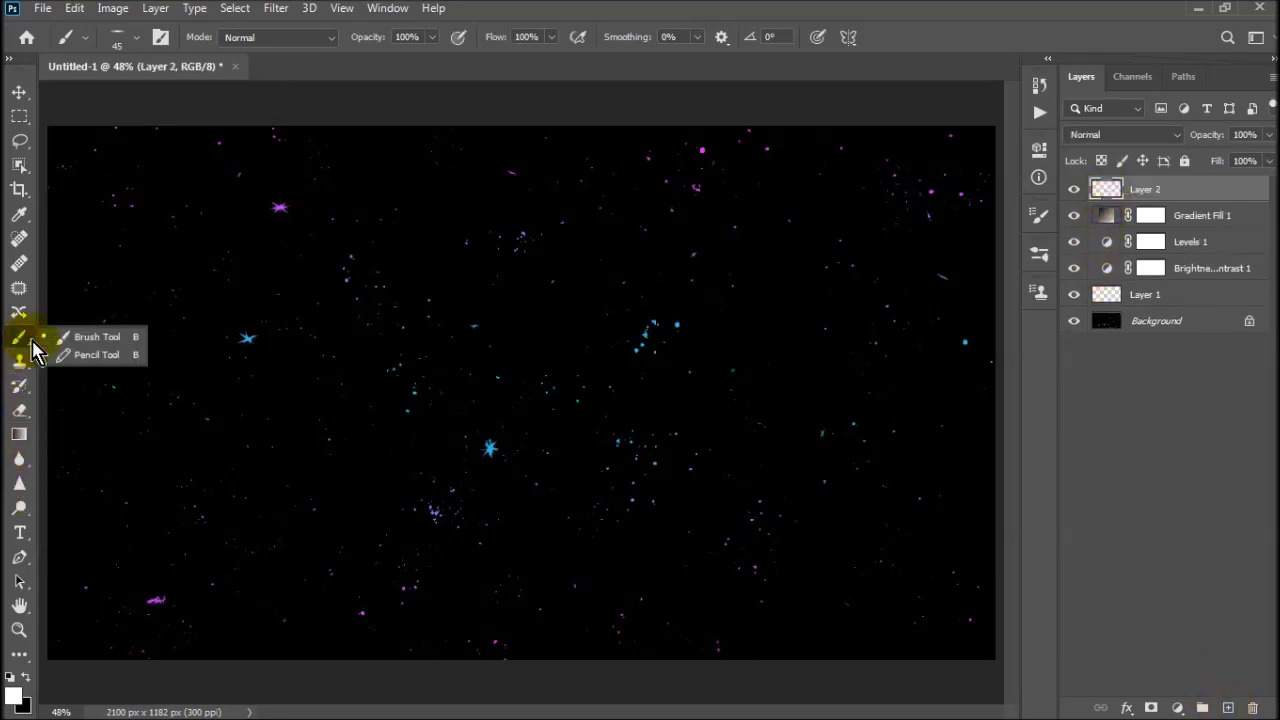
right_click(452, 341)
drag(673, 546, 676, 500)
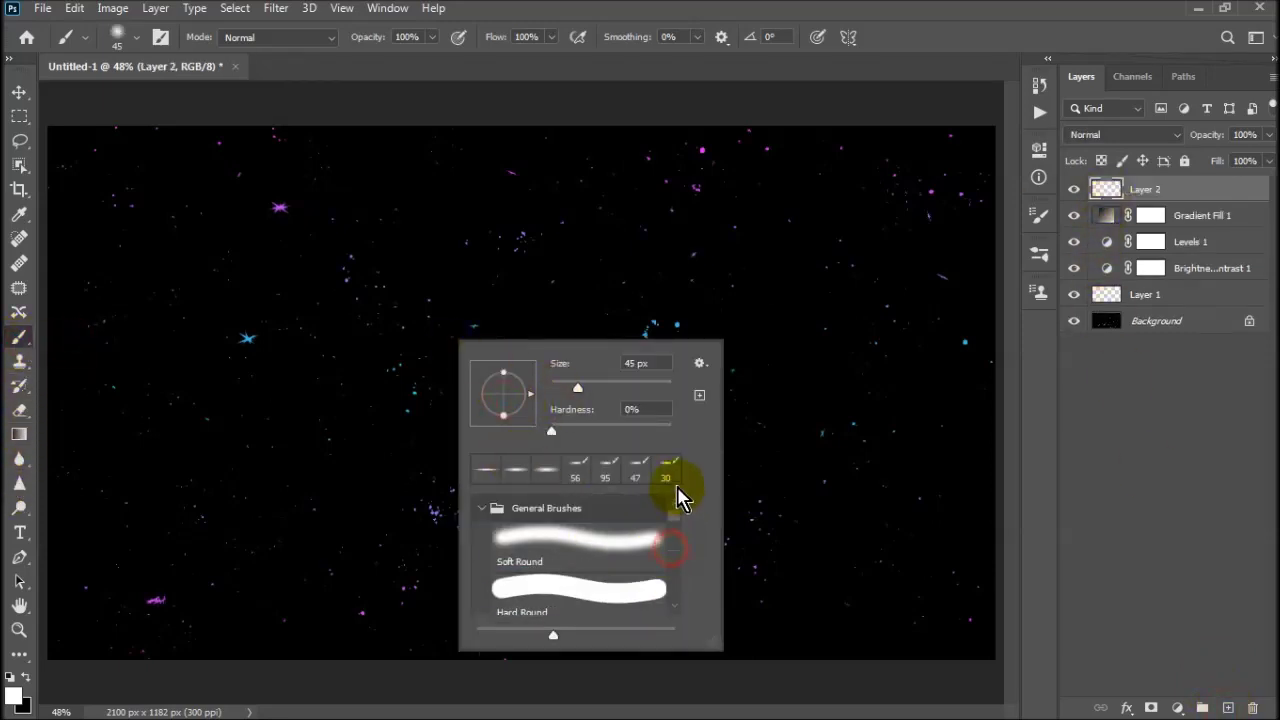
drag(615, 388, 651, 388)
drag(586, 434, 612, 432)
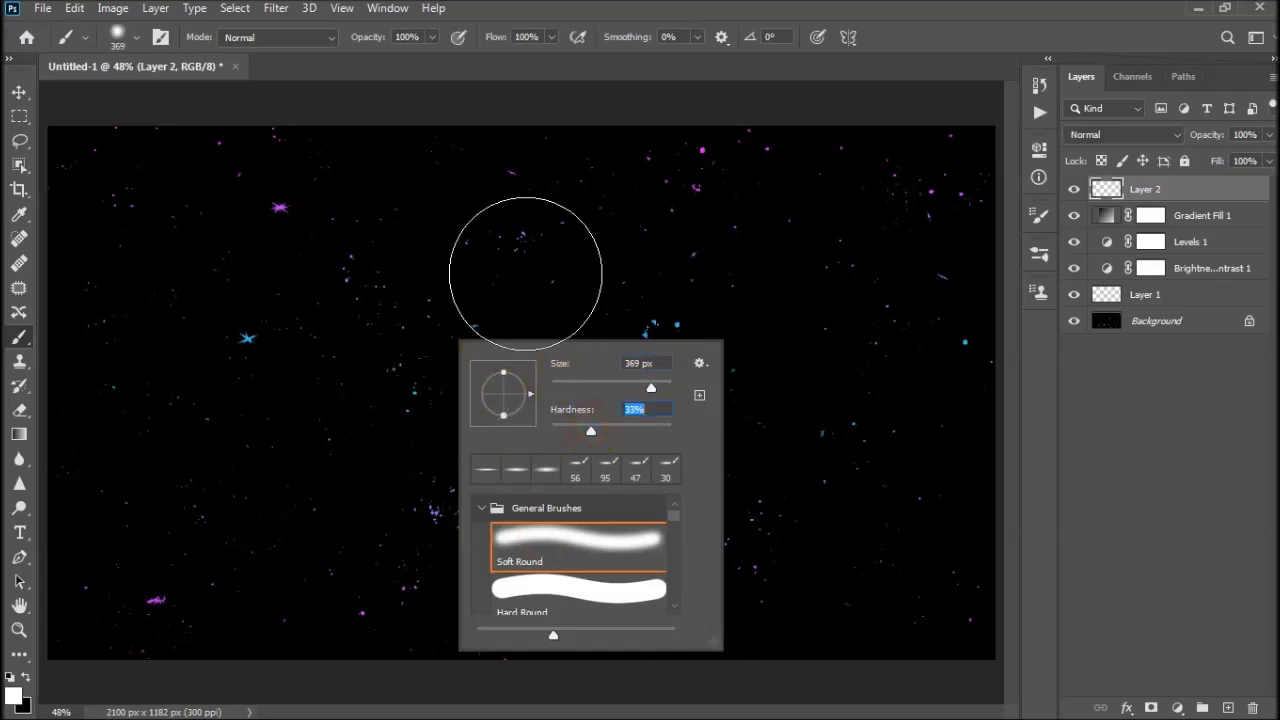
click(525, 273)
key(ctrl+z)
Step: Paint a large soft white glow near the canvas centre after retrying hardness and placement
right_click(528, 408)
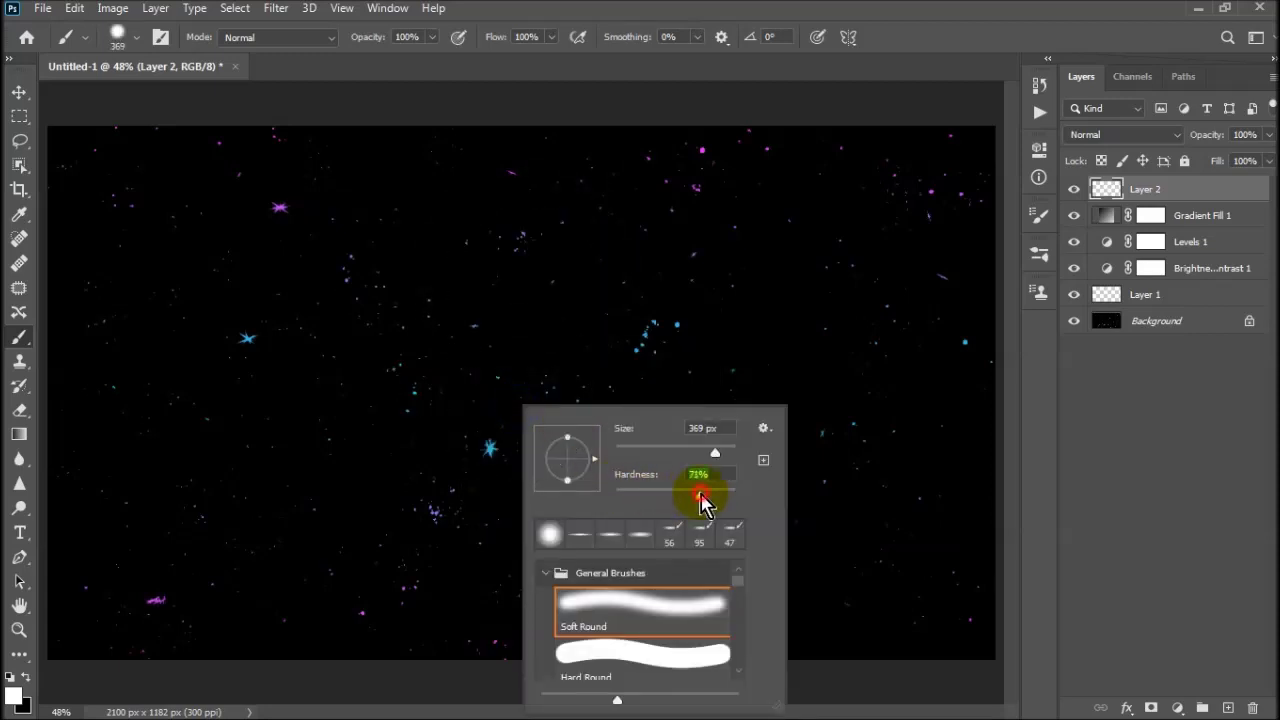
click(569, 294)
key(ctrl+z)
right_click(571, 300)
drag(720, 391, 686, 391)
click(460, 303)
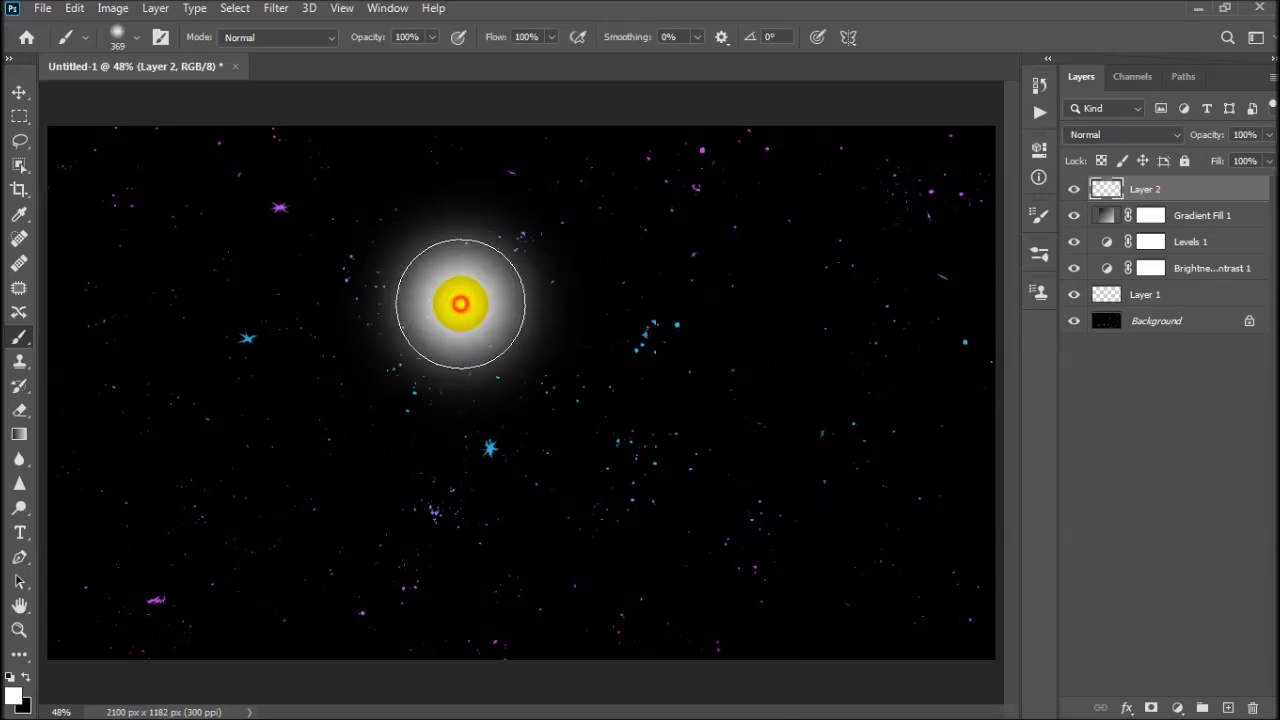
key(ctrl+z)
click(511, 380)
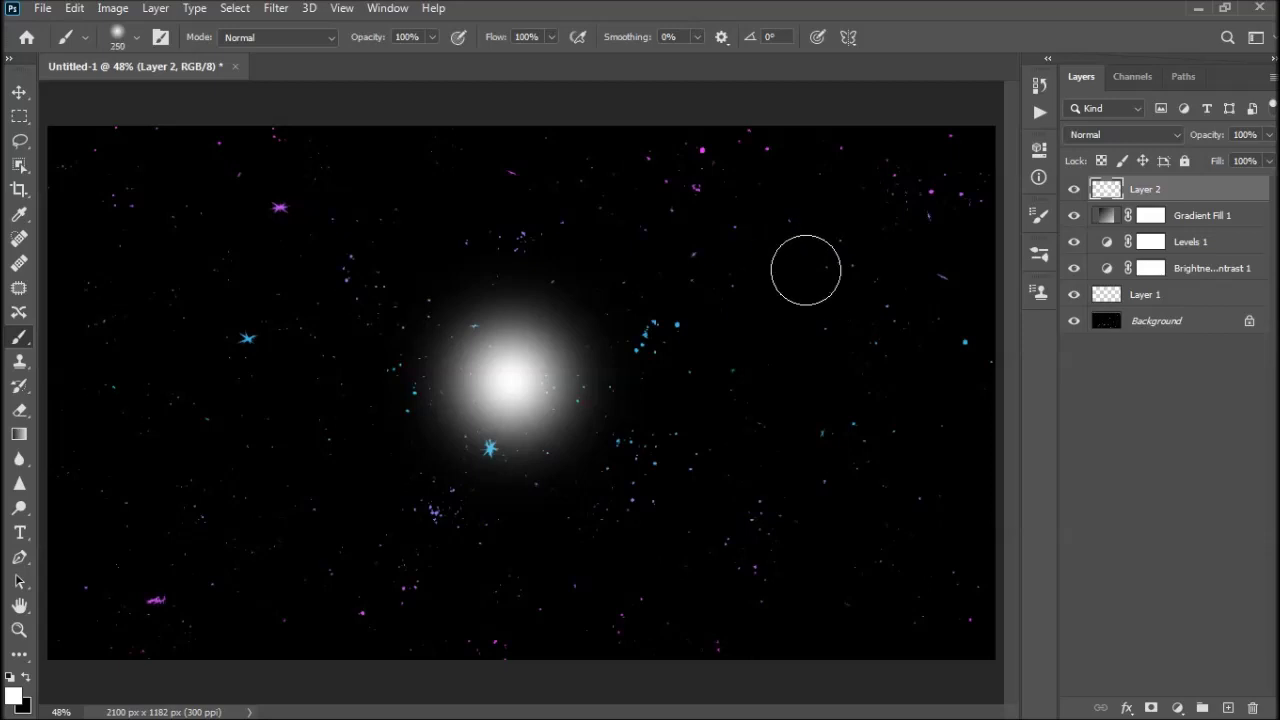
click(510, 380)
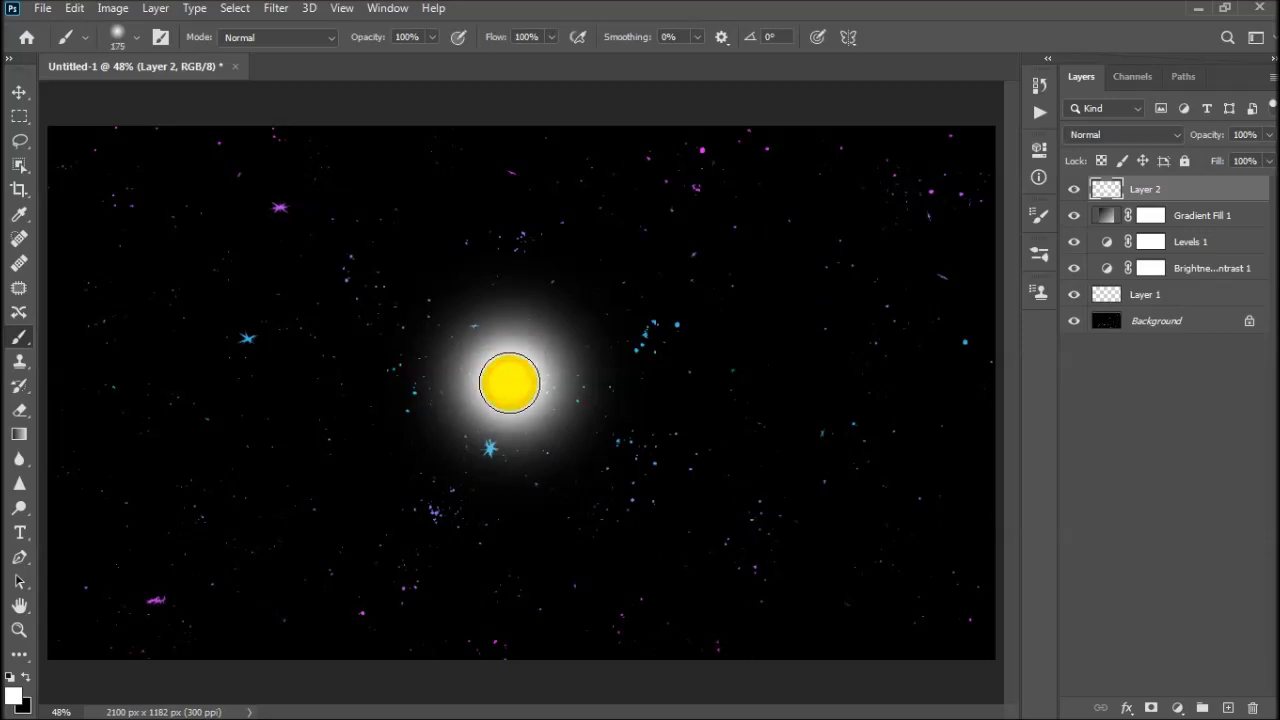
Step: Scale the Layer 2 glow, flatten it into a wide horizontal streak, and shift it up-left
key(ctrl+t)
drag(643, 380, 838, 381)
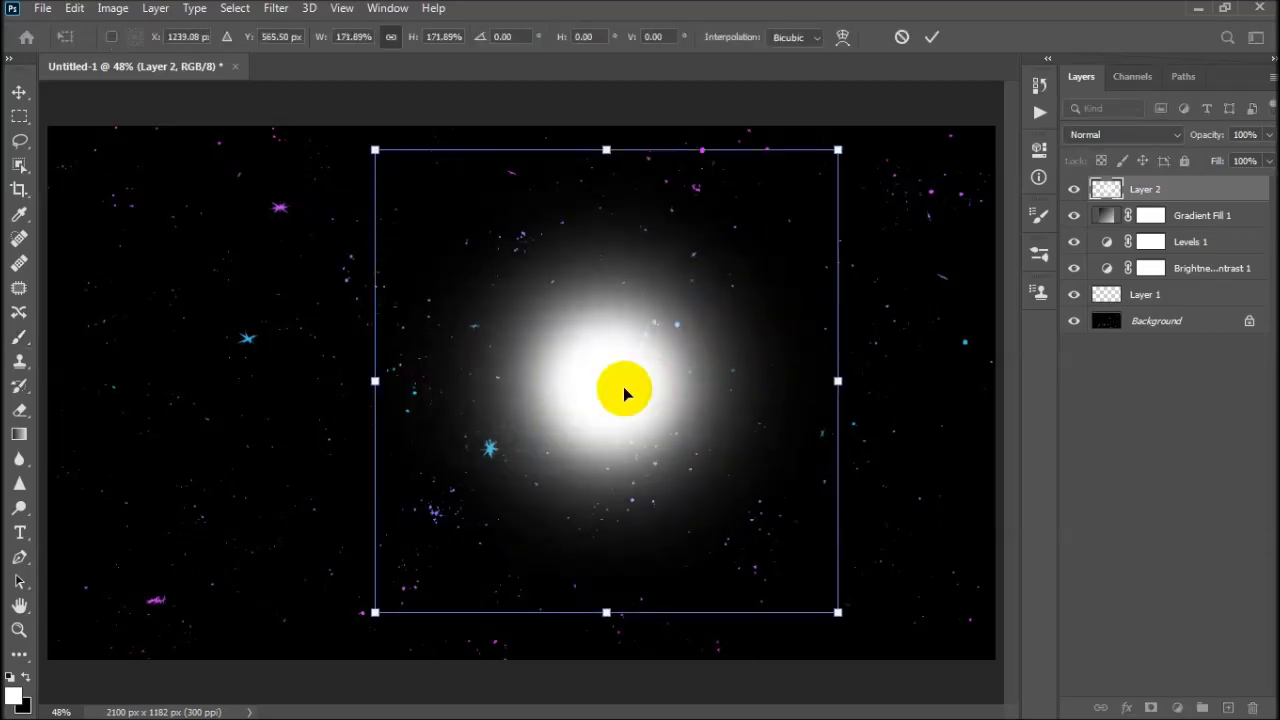
drag(608, 612, 606, 432)
drag(443, 380, 76, 380)
drag(629, 382, 526, 371)
Step: Tilt the streak into a thicker diagonal band of about -17° with 47% layer opacity
mouse_move(626, 486)
mouse_down()
mouse_move(651, 457)
mouse_move(737, 423)
mouse_up()
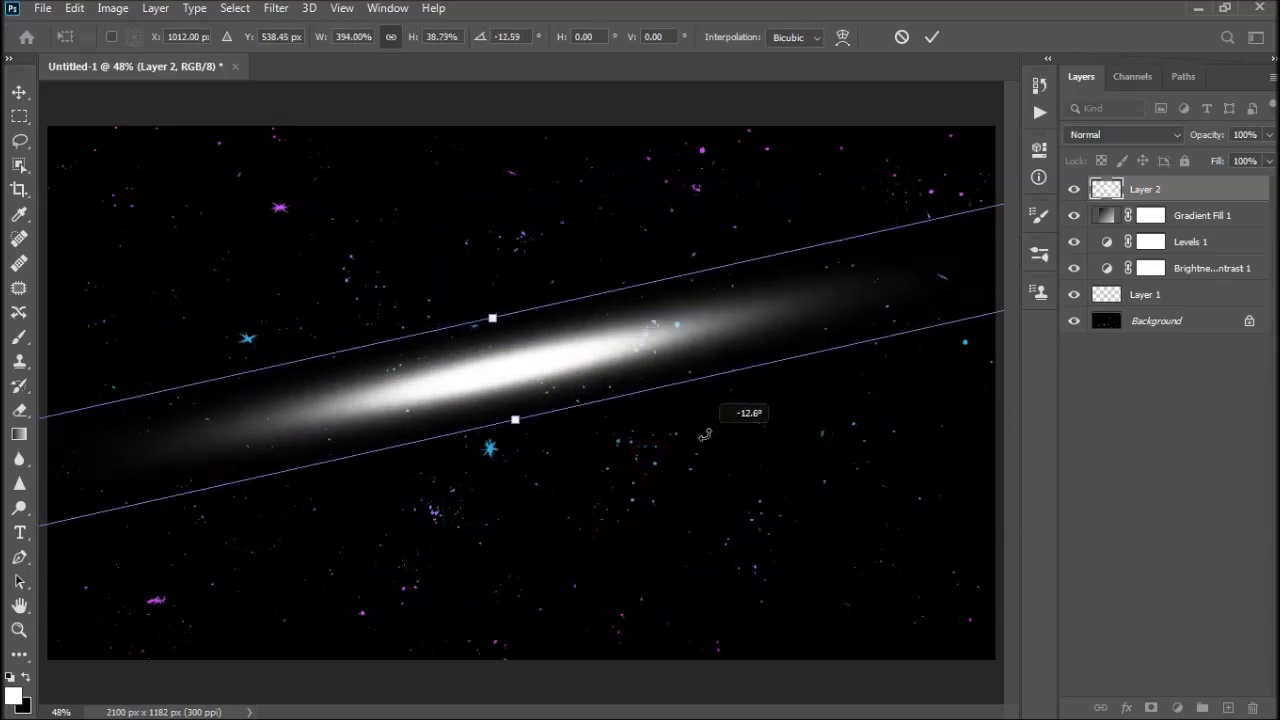
drag(535, 420, 521, 438)
mouse_move(804, 410)
mouse_down()
mouse_move(814, 394)
mouse_move(812, 423)
mouse_up()
double_click(603, 360)
mouse_move(1238, 165)
mouse_down()
mouse_move(1215, 166)
mouse_move(1228, 163)
mouse_up()
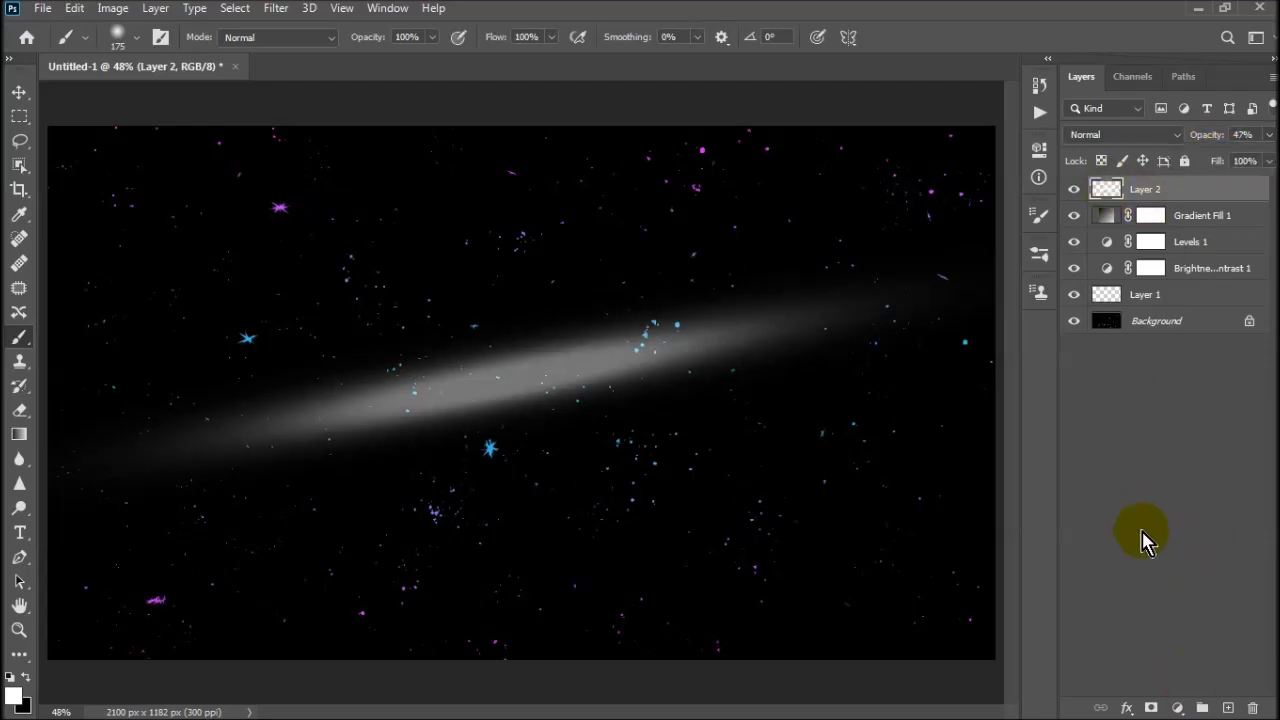
Step: Add a Color Overlay effect to Layer 2
click(1177, 708)
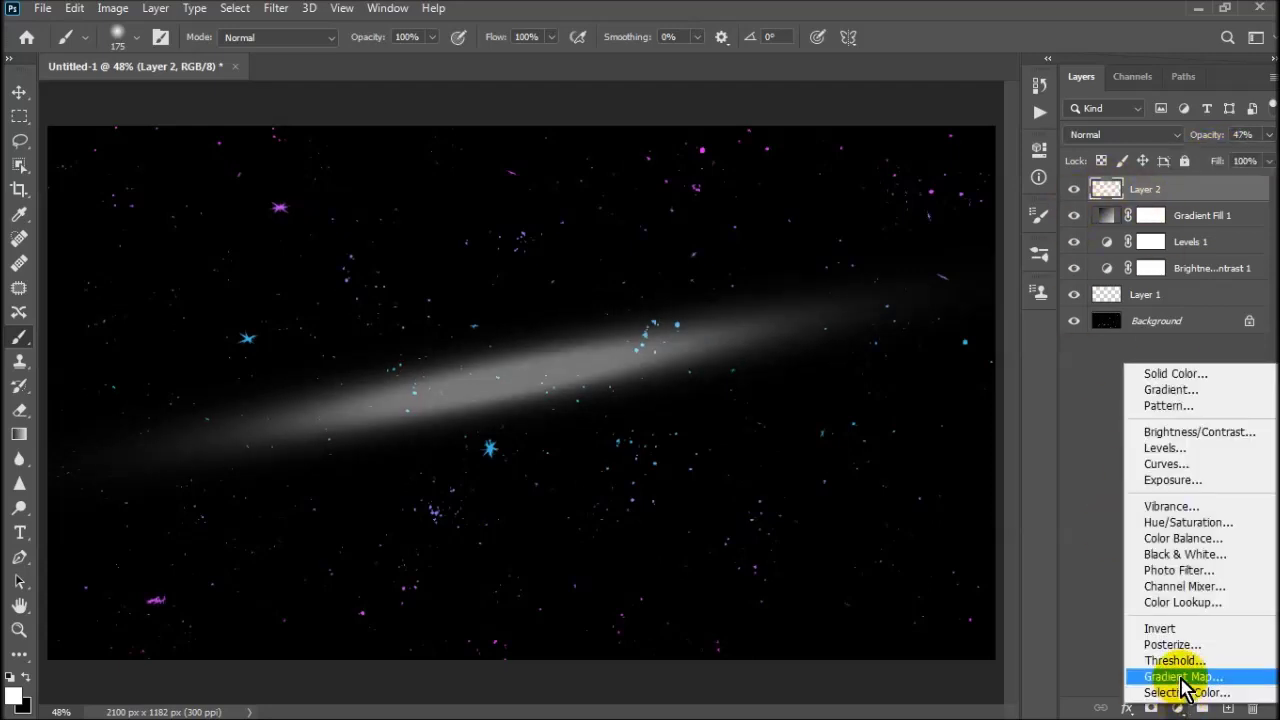
click(1100, 494)
click(1125, 708)
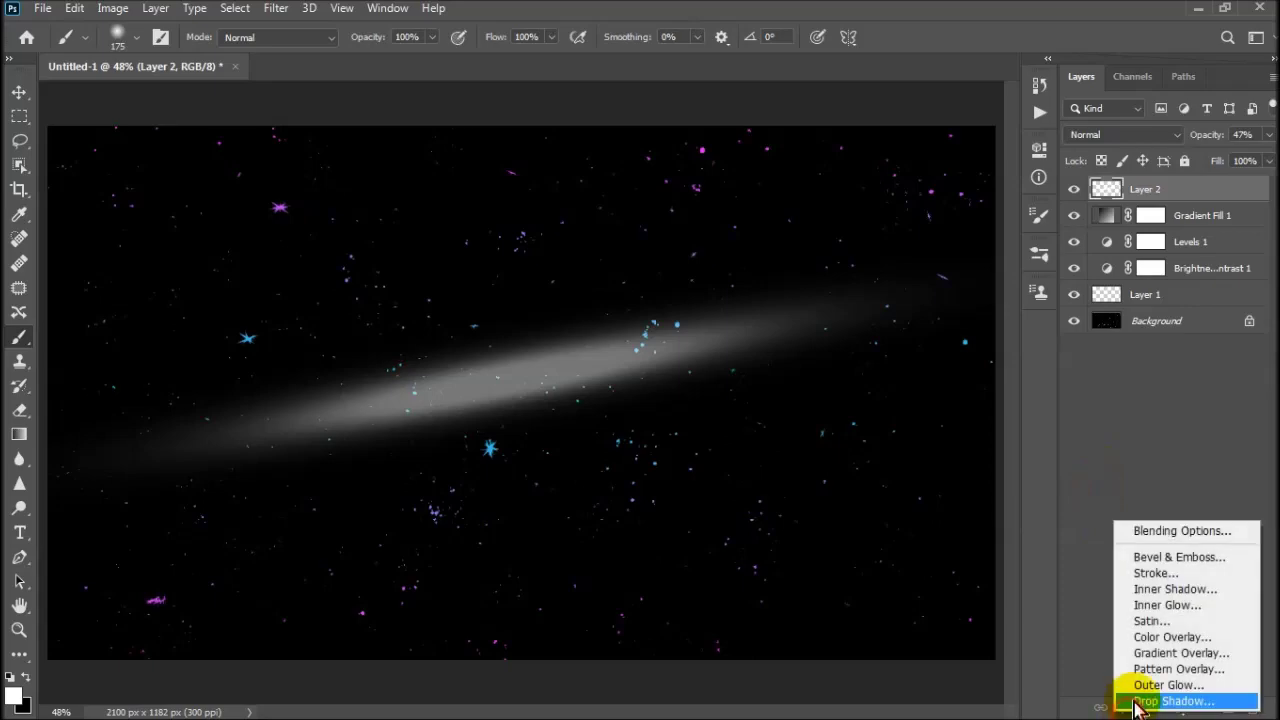
click(1172, 637)
drag(691, 70, 1048, 305)
Step: Set the overlay colour to deep red (#d43434) and apply the layer style
click(1076, 376)
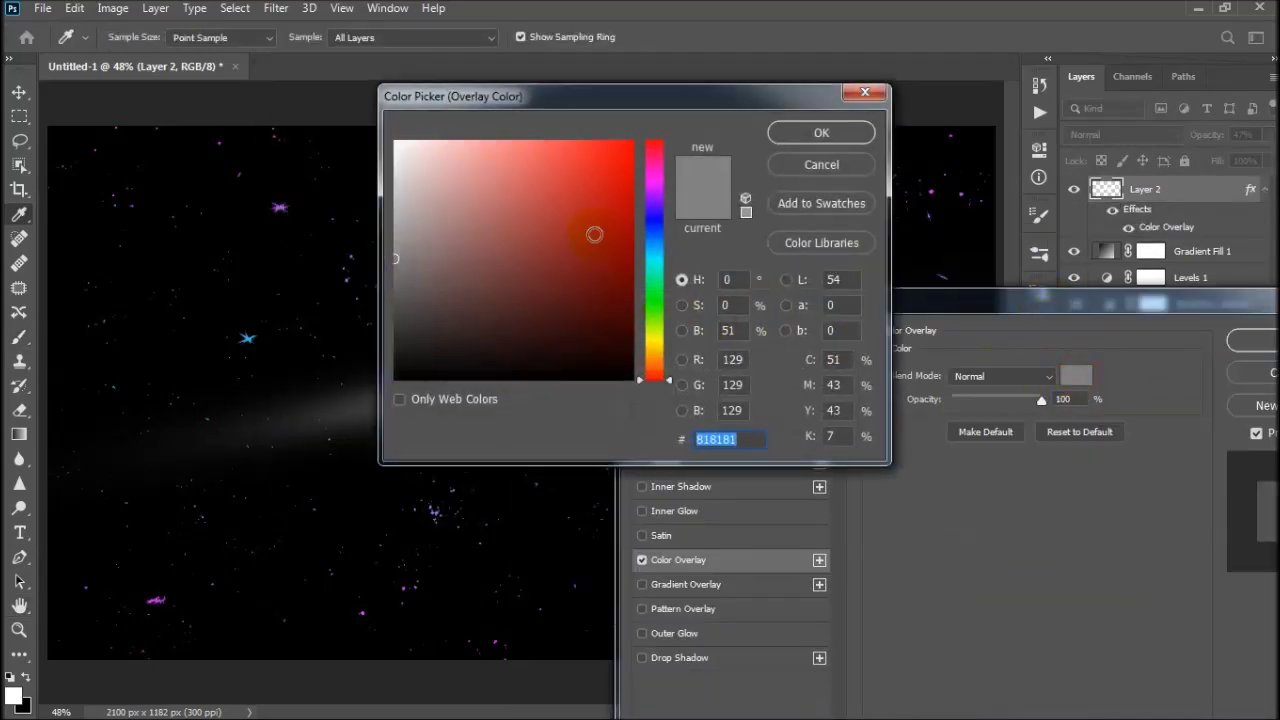
click(589, 214)
drag(630, 97, 1060, 291)
mouse_move(966, 363)
mouse_down()
mouse_move(1005, 375)
mouse_move(1006, 408)
mouse_up()
drag(940, 291, 744, 382)
click(1051, 420)
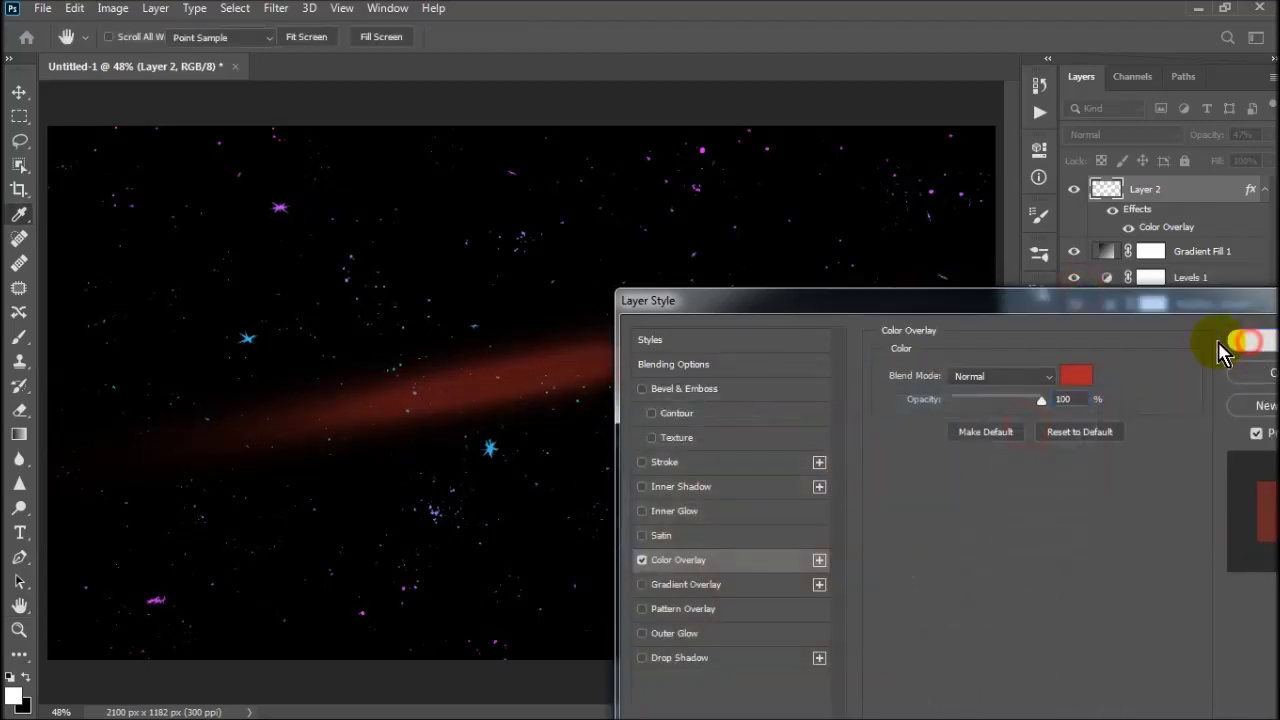
click(1228, 343)
Step: Switch to the Brush tool and duplicate Layer 2
key(b)
right_click(1172, 192)
click(1070, 101)
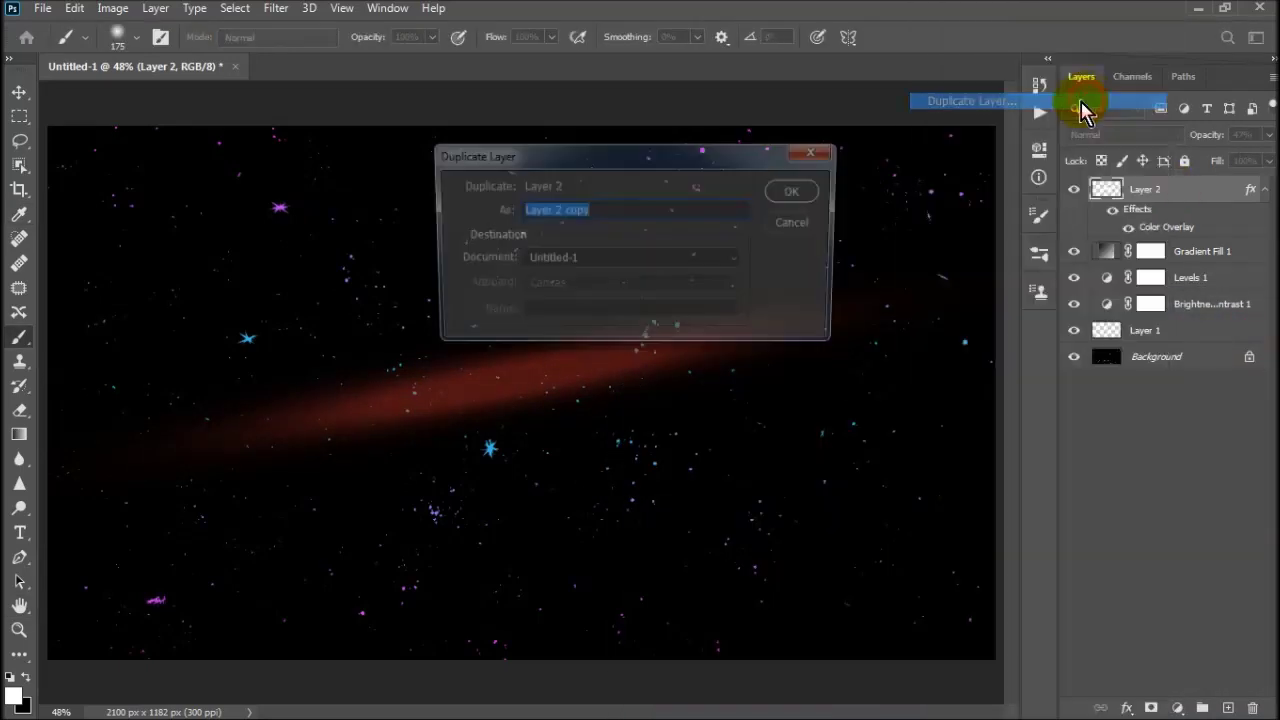
Step: Create the Layer 2 copy and scale it down to about half size
key(Return)
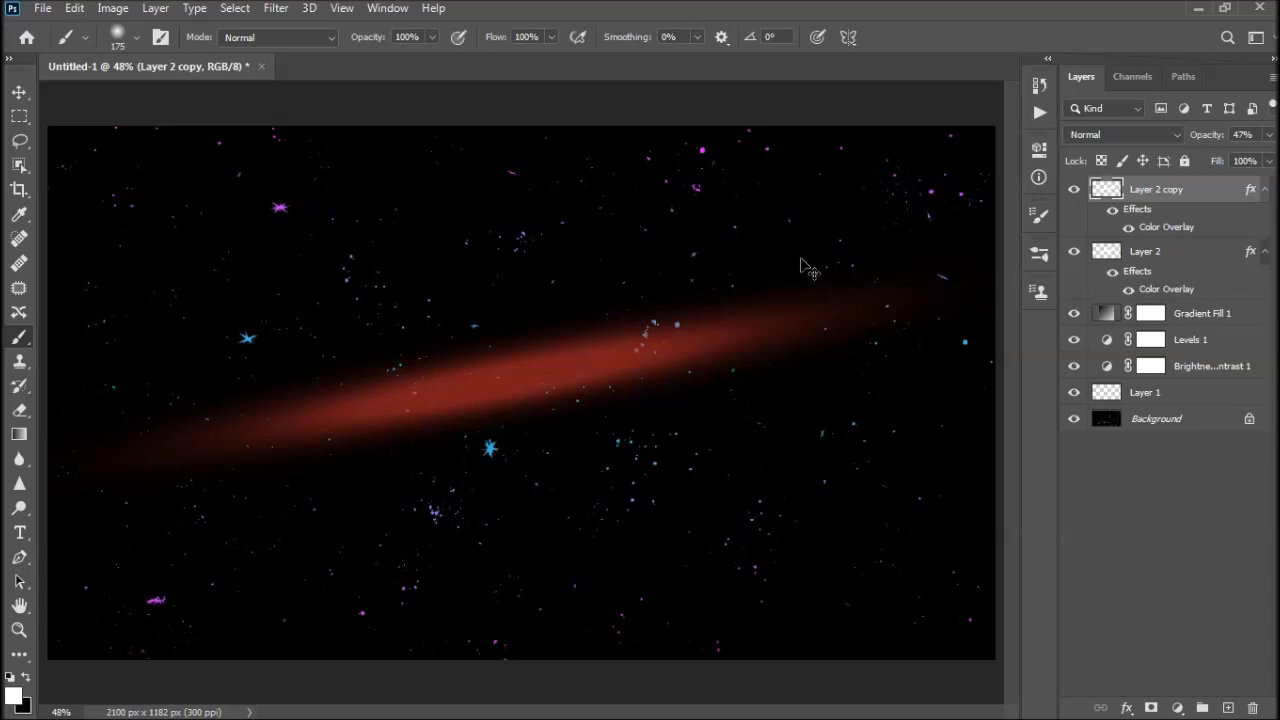
key(ctrl+t)
key(ctrl+minus)
key(ctrl+minus)
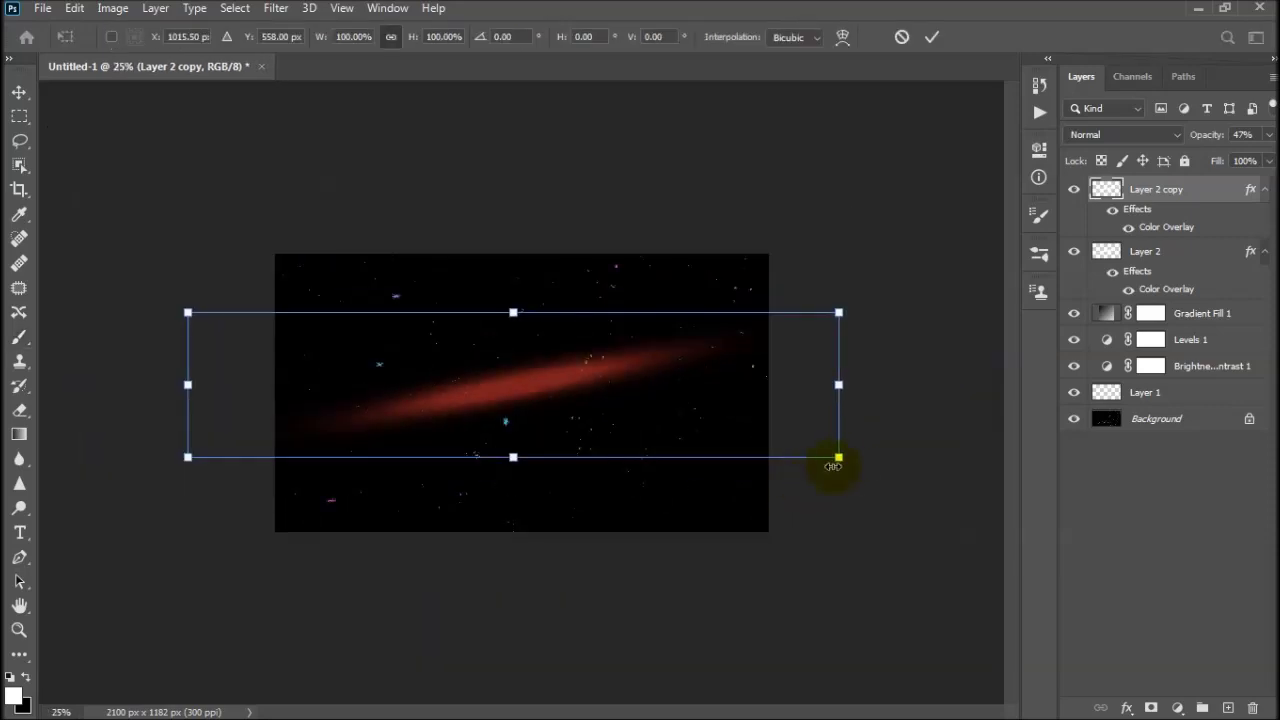
mouse_move(839, 458)
mouse_down()
mouse_move(803, 434)
mouse_move(700, 423)
mouse_up()
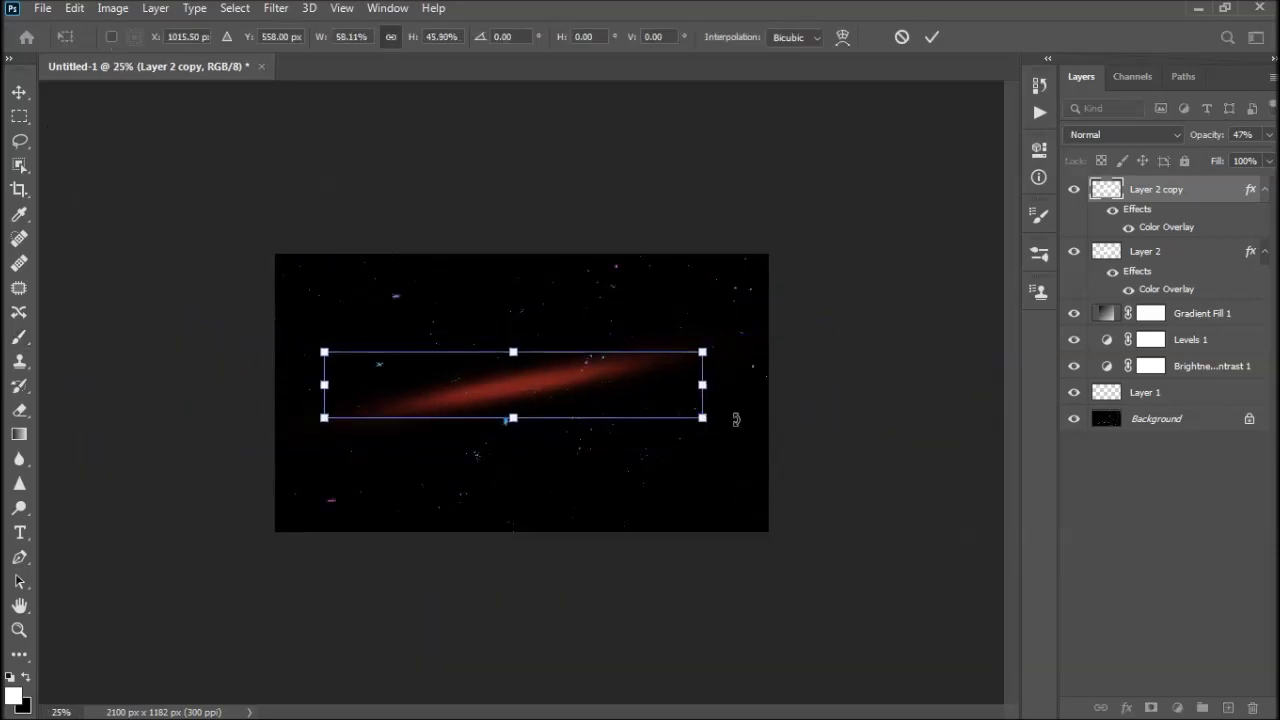
key(Return)
Step: Change the copy's Color Overlay colour to golden orange (#f5b836)
double_click(1131, 228)
drag(1043, 200, 1094, 191)
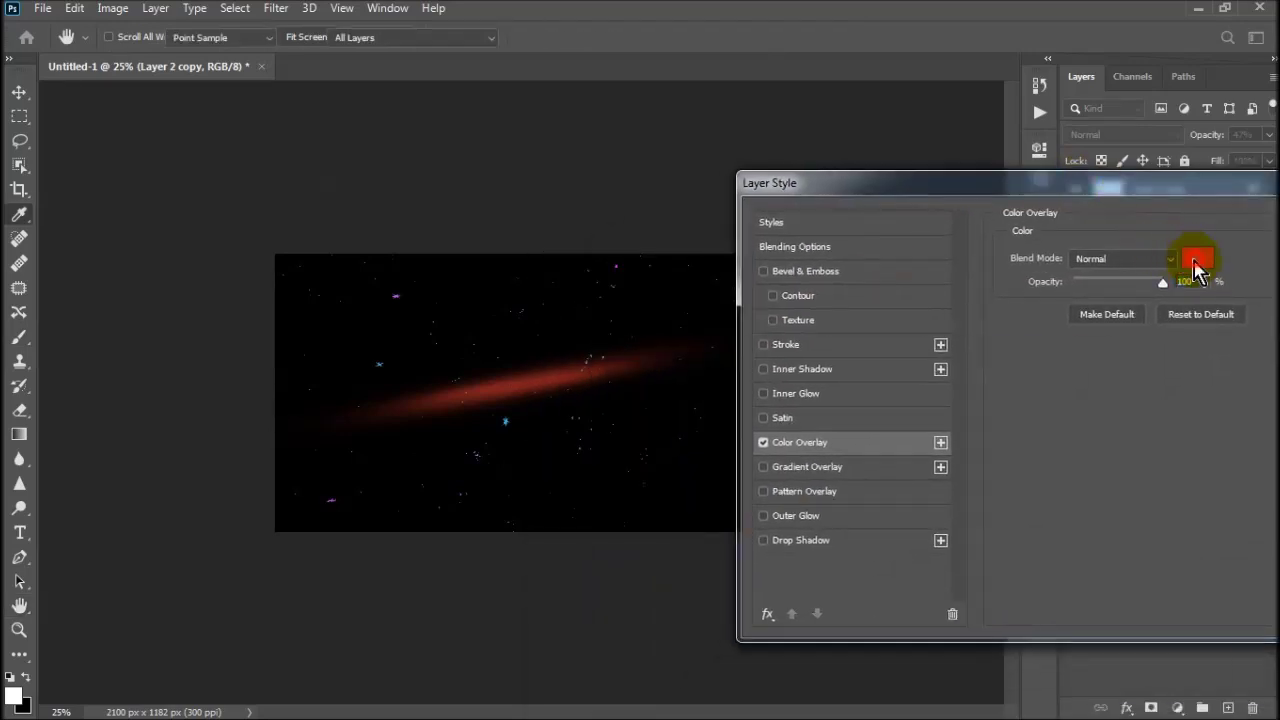
click(1197, 258)
drag(777, 425, 743, 409)
drag(885, 632, 885, 607)
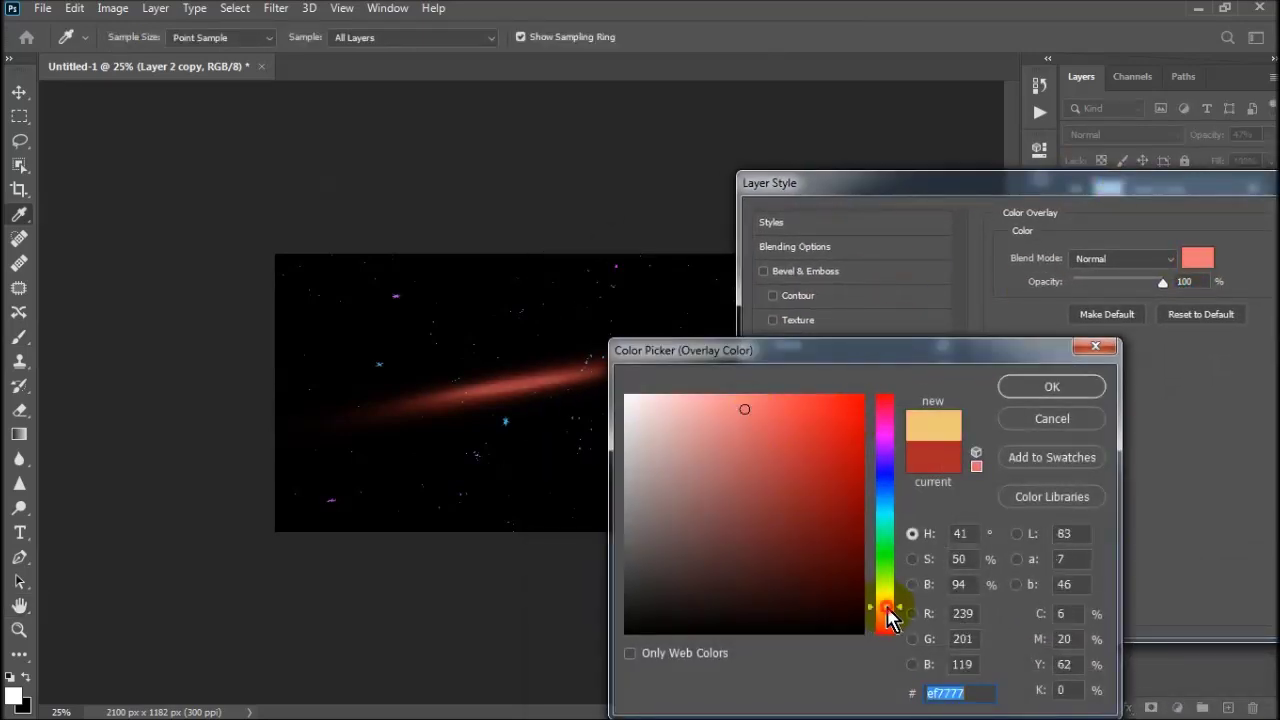
click(839, 519)
mouse_move(839, 519)
mouse_down()
mouse_move(851, 543)
mouse_move(780, 460)
mouse_move(811, 407)
mouse_up()
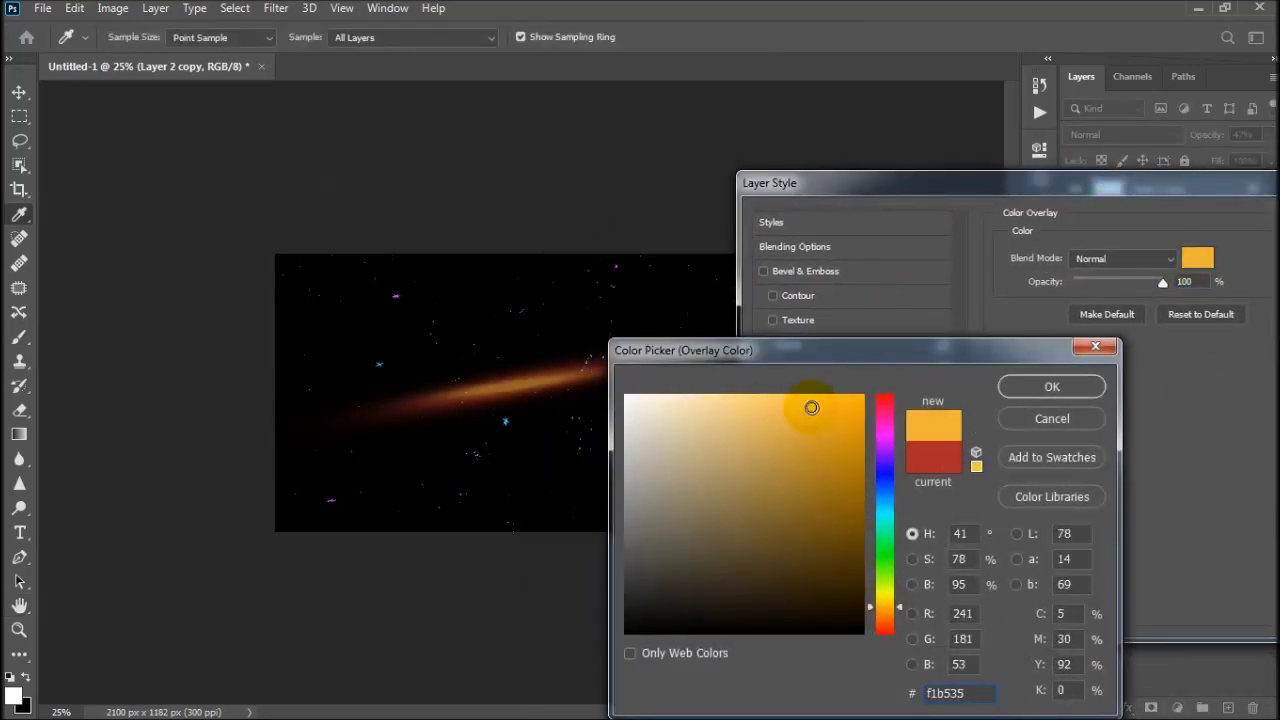
click(1035, 390)
Step: Apply the orange overlay to the copy and zoom back in on the canvas
drag(1102, 191, 829, 391)
key(Return)
click(18, 630)
mouse_move(526, 400)
mouse_down()
mouse_move(549, 423)
mouse_move(600, 425)
mouse_up()
click(18, 91)
Step: Change Layer 2's Color Overlay from red to magenta
double_click(1150, 289)
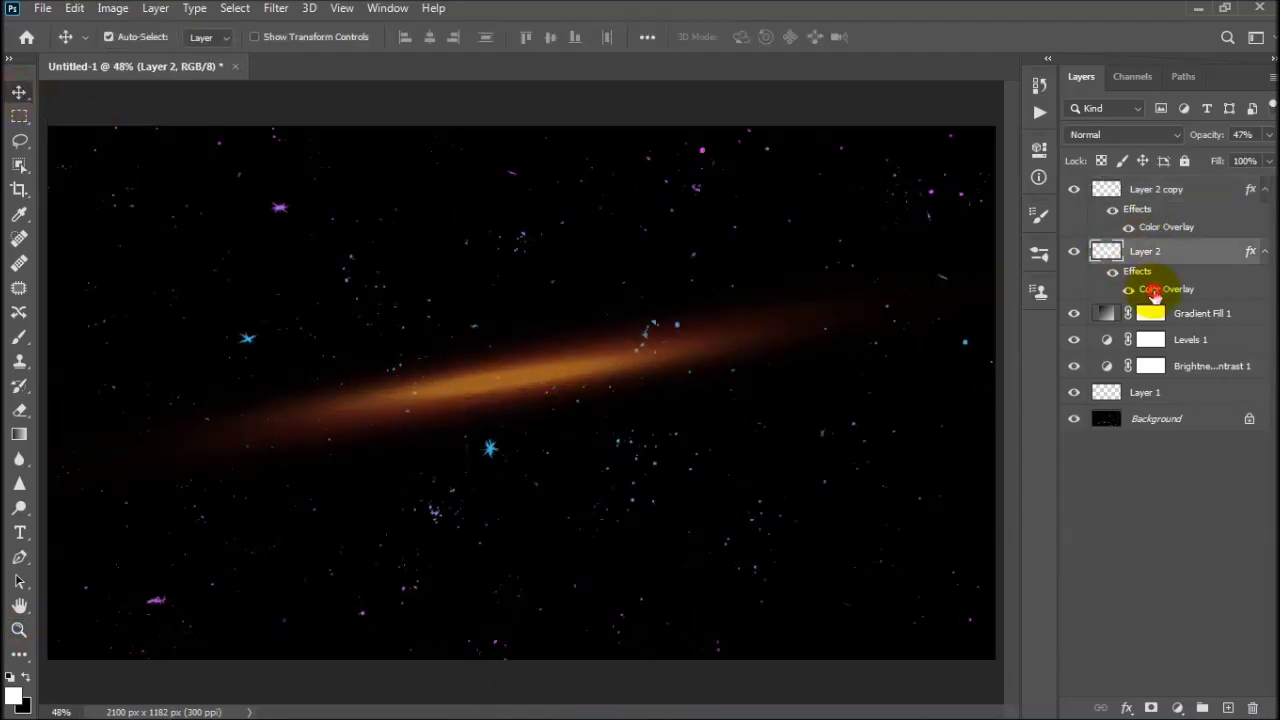
click(920, 335)
drag(893, 452, 886, 429)
click(1052, 387)
mouse_move(852, 262)
mouse_down()
mouse_move(1006, 543)
mouse_move(954, 452)
mouse_up()
click(1207, 490)
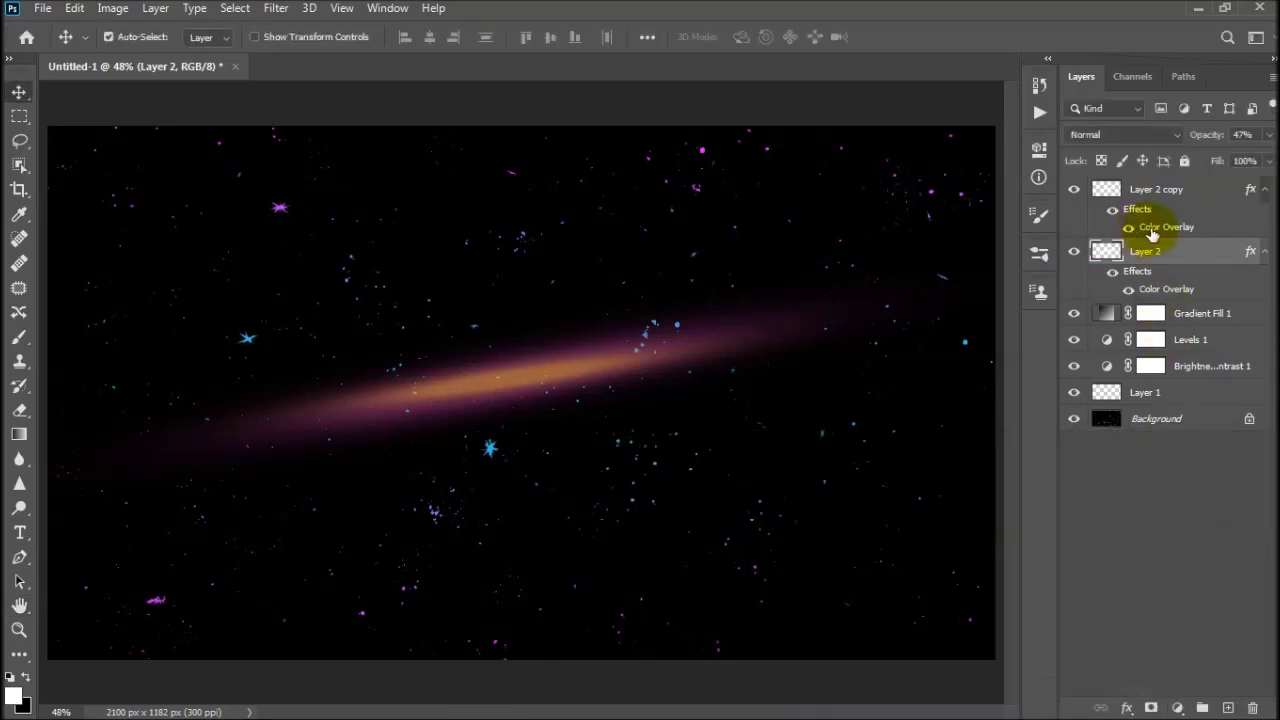
Step: Change the copy's Color Overlay to blue (#3690f5)
double_click(1160, 227)
click(995, 333)
mouse_move(885, 600)
mouse_down()
mouse_move(888, 487)
mouse_move(893, 503)
mouse_up()
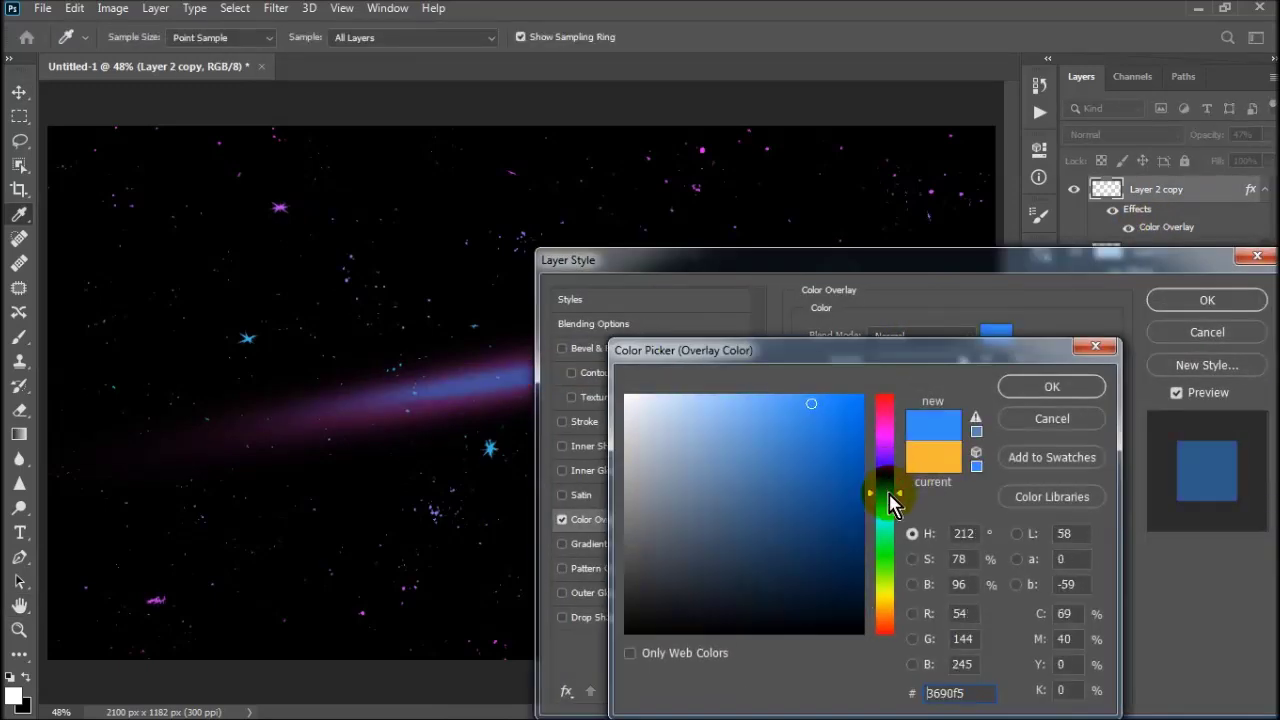
click(1052, 387)
mouse_move(919, 265)
mouse_down()
mouse_move(1049, 663)
mouse_move(1006, 234)
mouse_up()
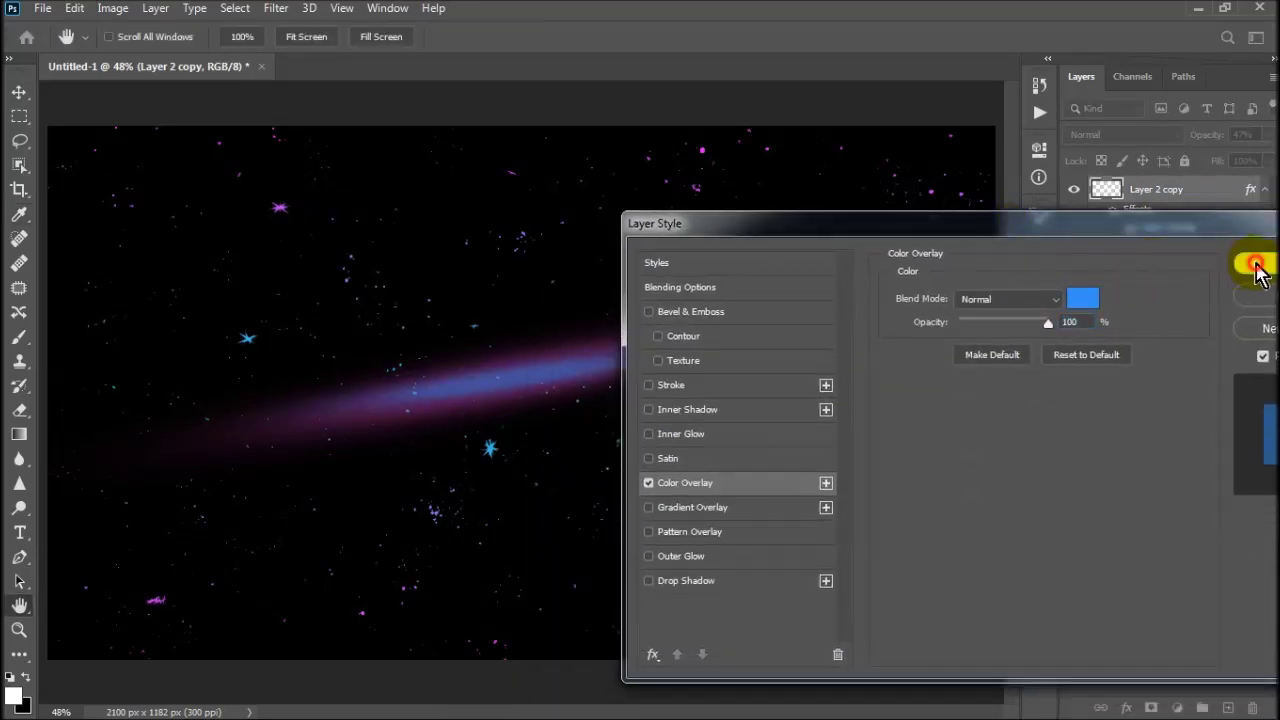
click(1257, 268)
Step: Stretch the glow layers into a wide, taller band and nudge it down slightly
key(ctrl+t)
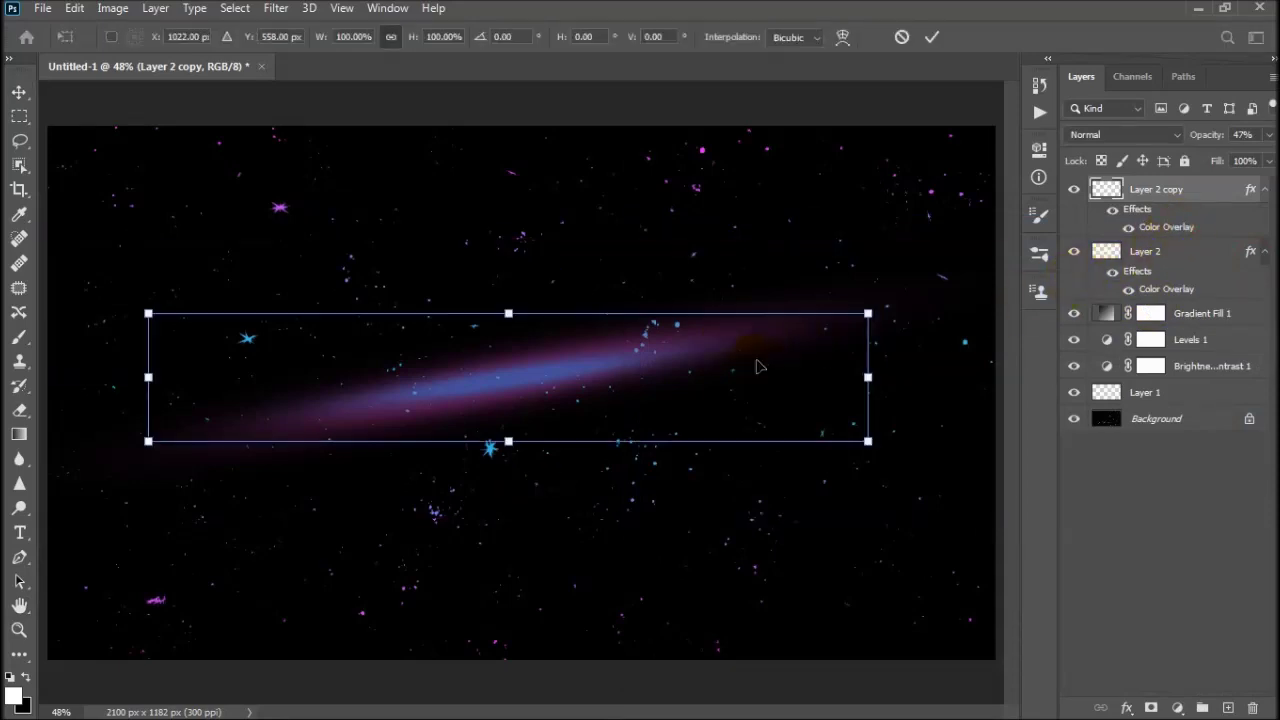
drag(868, 316, 709, 434)
key(ctrl+minus)
drag(563, 451, 566, 497)
drag(588, 354, 588, 271)
key(Return)
drag(686, 400, 680, 377)
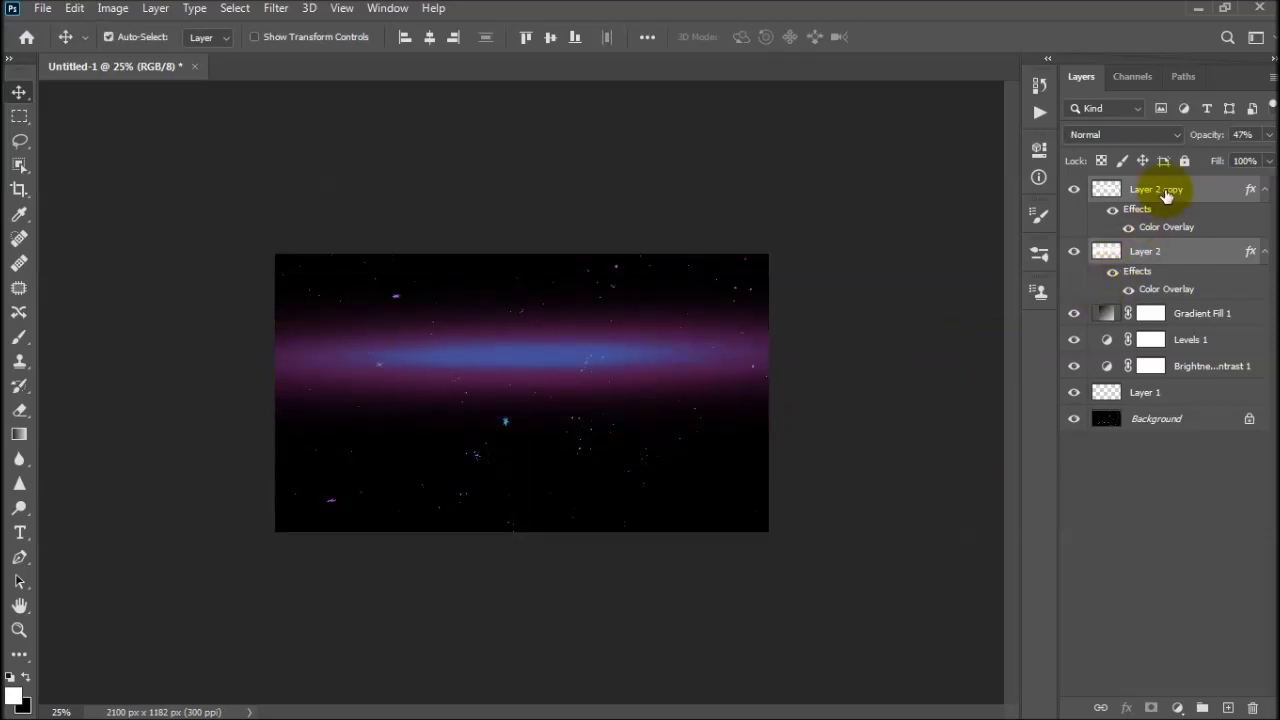
Step: Merge the two glow layers and lower the merged layer's opacity to 38%
right_click(1168, 200)
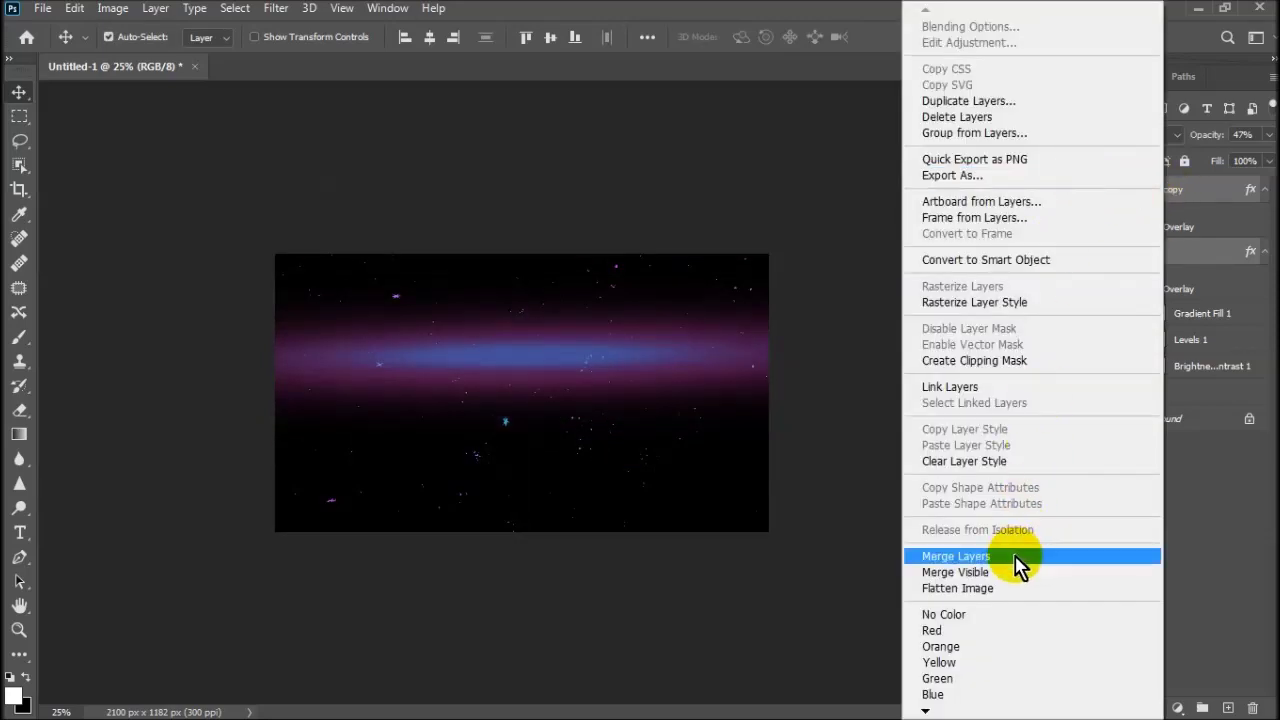
click(1010, 557)
click(1268, 134)
drag(1270, 157, 1230, 170)
drag(757, 368, 757, 371)
Step: Try rescaling and tilting the merged glow, then cancel the transform
key(ctrl+t)
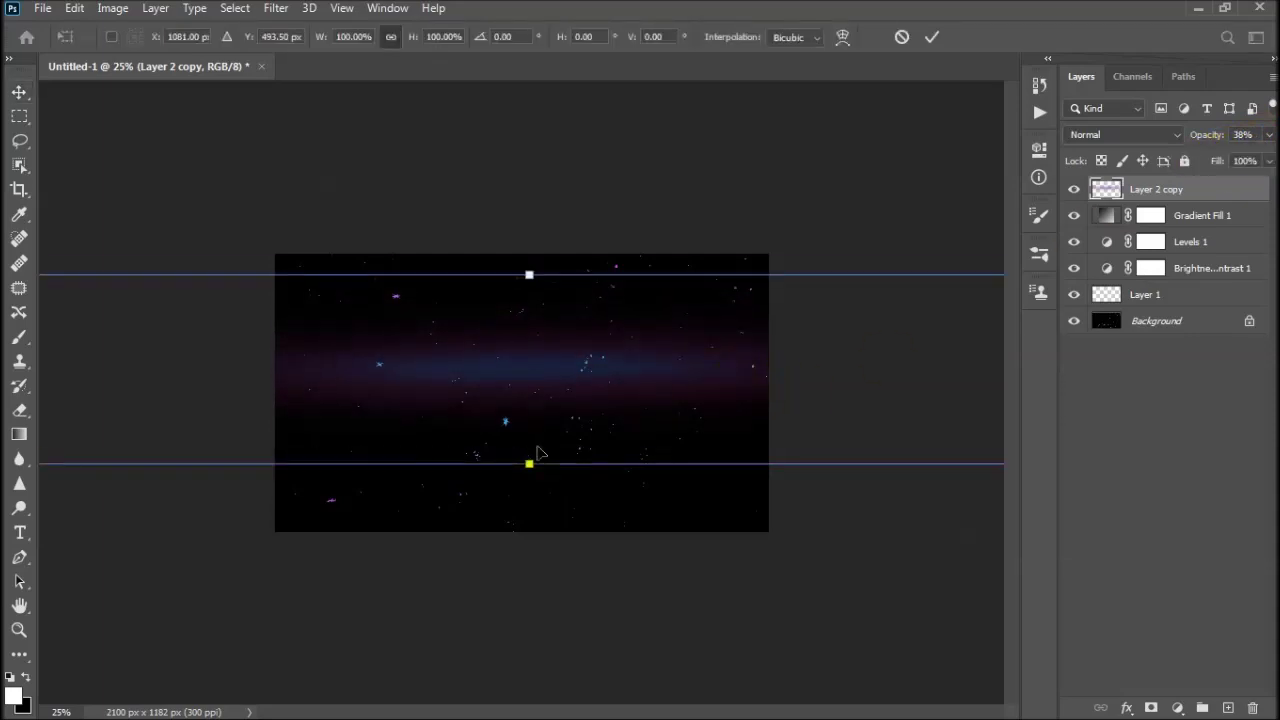
key(ctrl+minus)
mouse_move(995, 428)
mouse_down()
mouse_move(786, 440)
mouse_move(836, 434)
mouse_up()
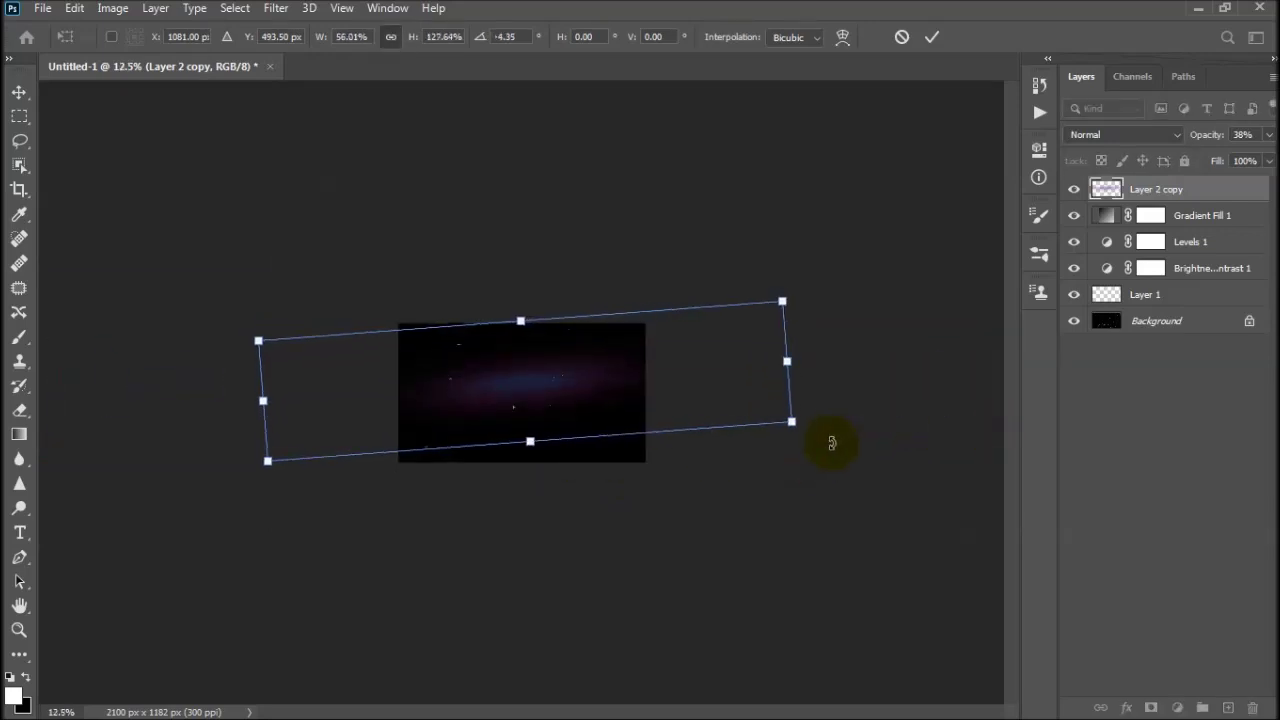
key(Escape)
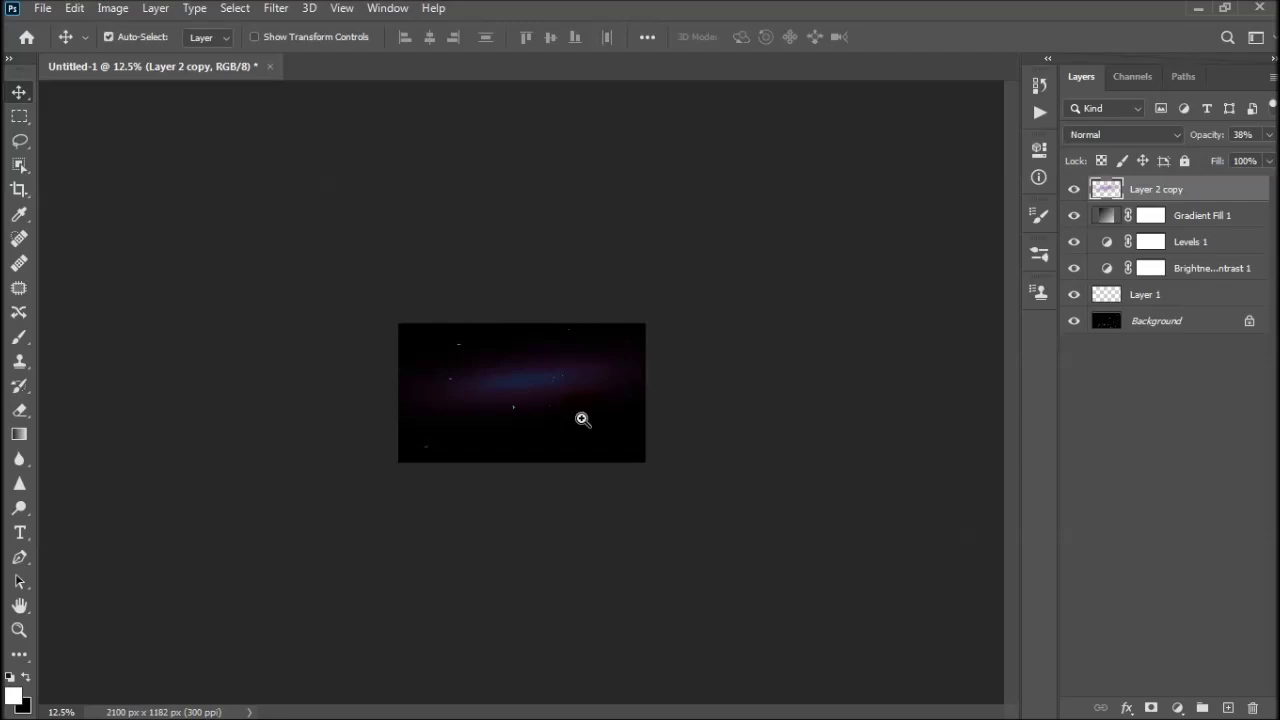
Step: Rotate the glow band about -2° so it rises gently to the right, then zoom in
key(ctrl+t)
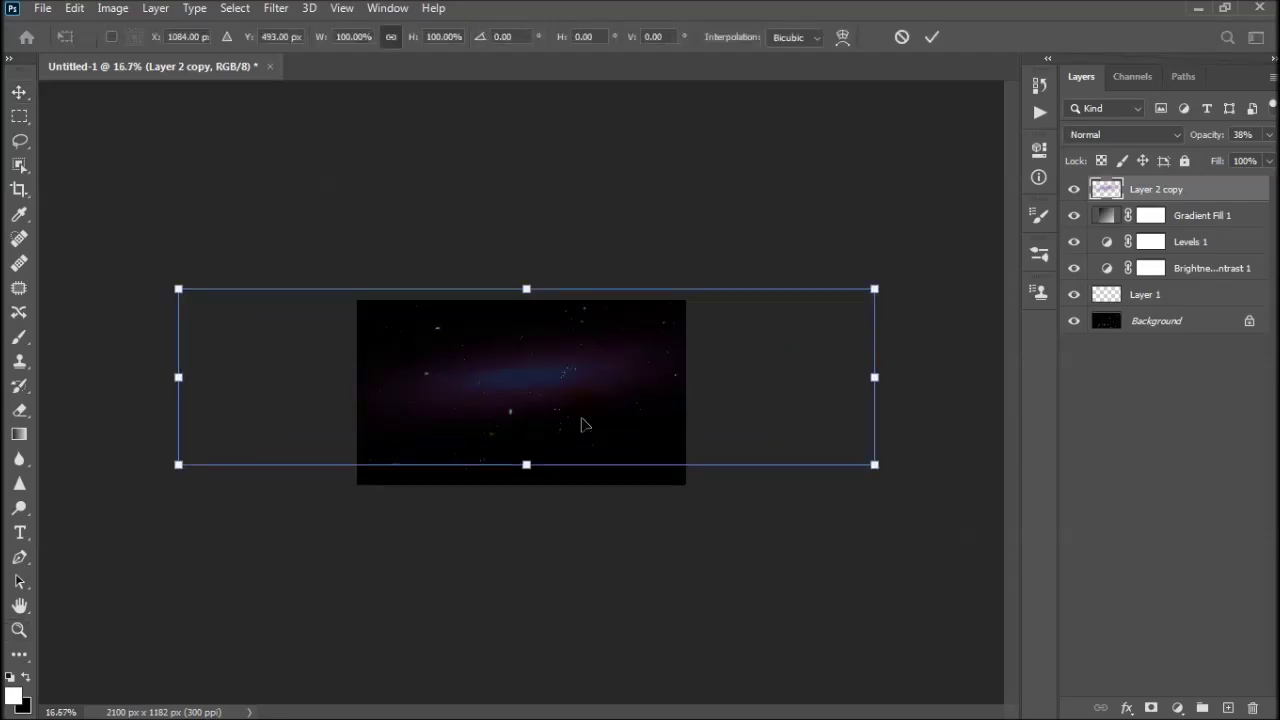
key(ctrl+plus)
drag(823, 531, 768, 428)
key(Return)
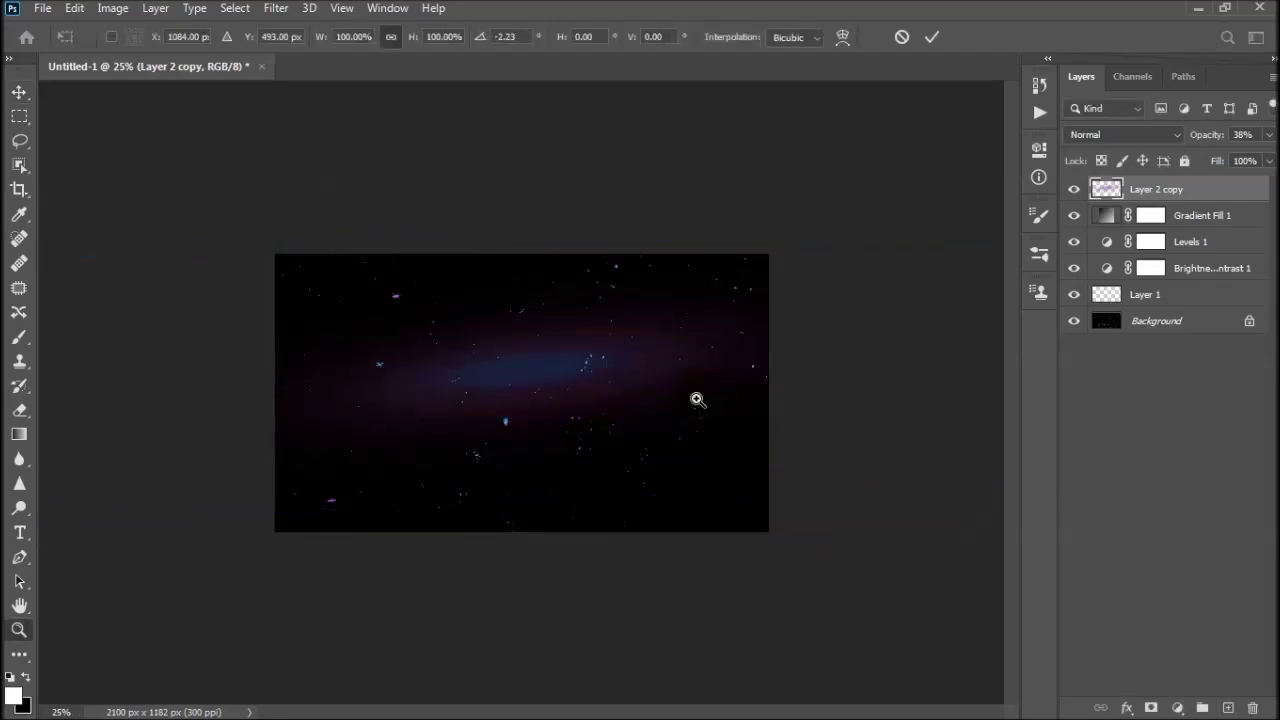
key(z)
drag(629, 391, 643, 396)
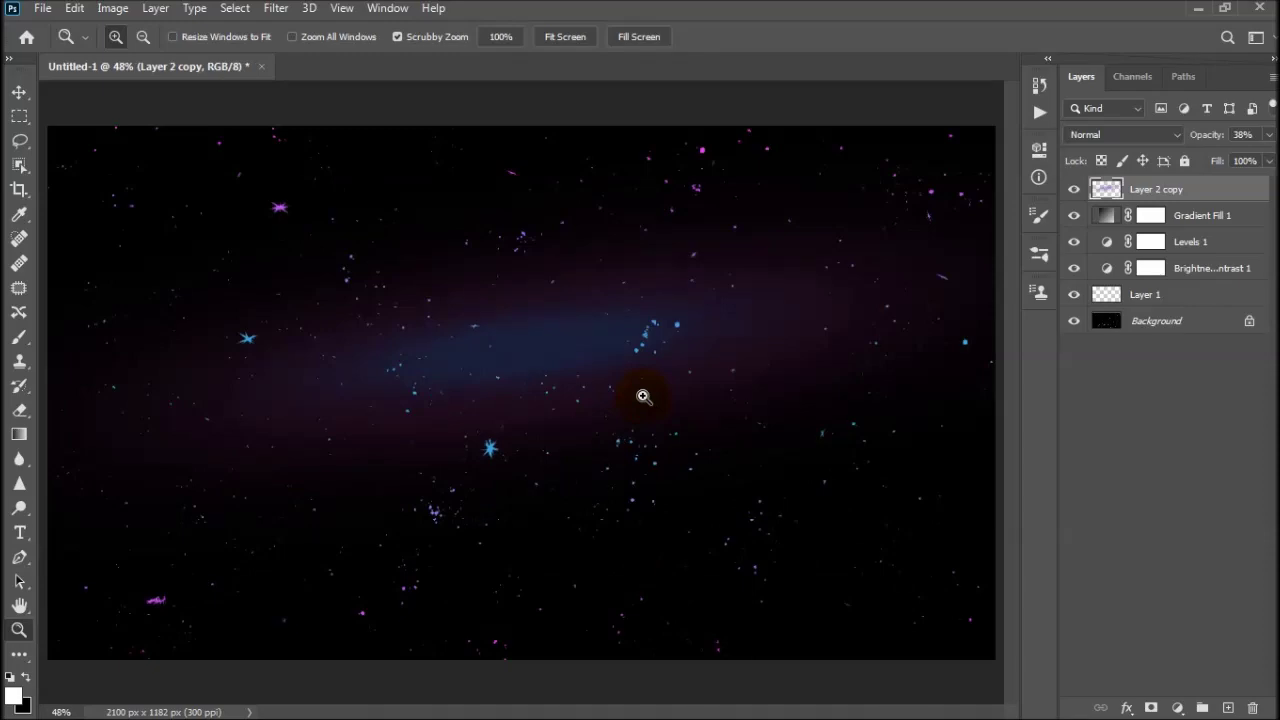